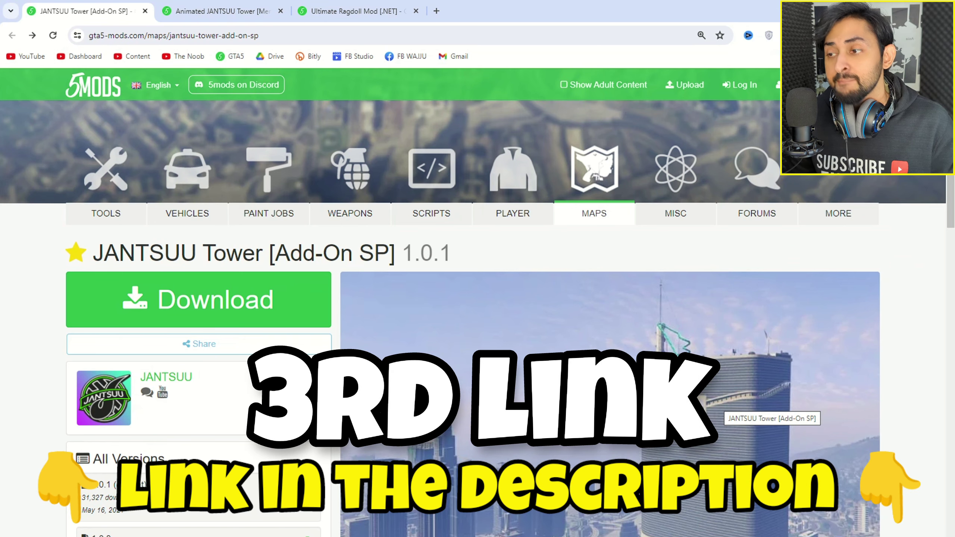
Step: Go to the Ultimate Ragdoll Mod page, search the site's mods for "ragdol" and browse the results
{"action": "left_click", "coordinate": [353, 11]}
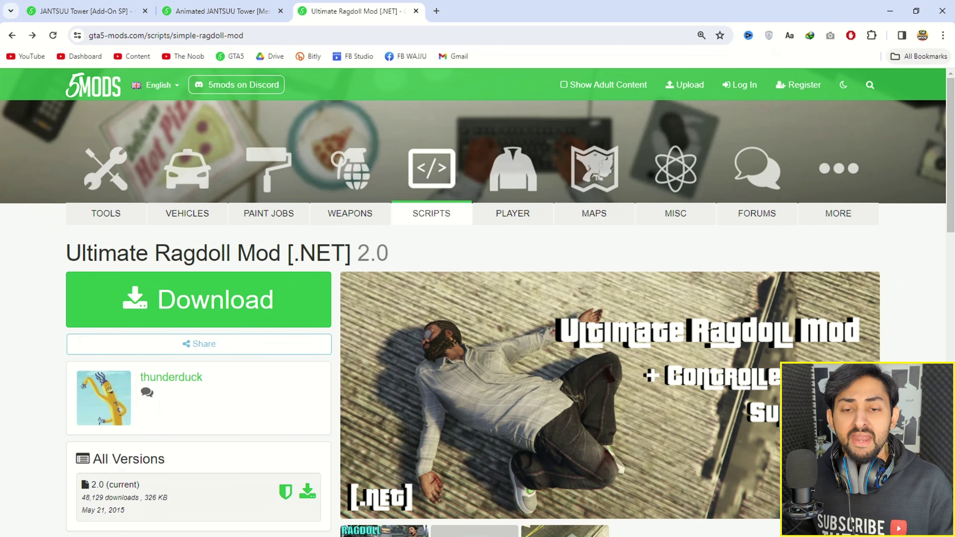
{"action": "left_click", "coordinate": [869, 85]}
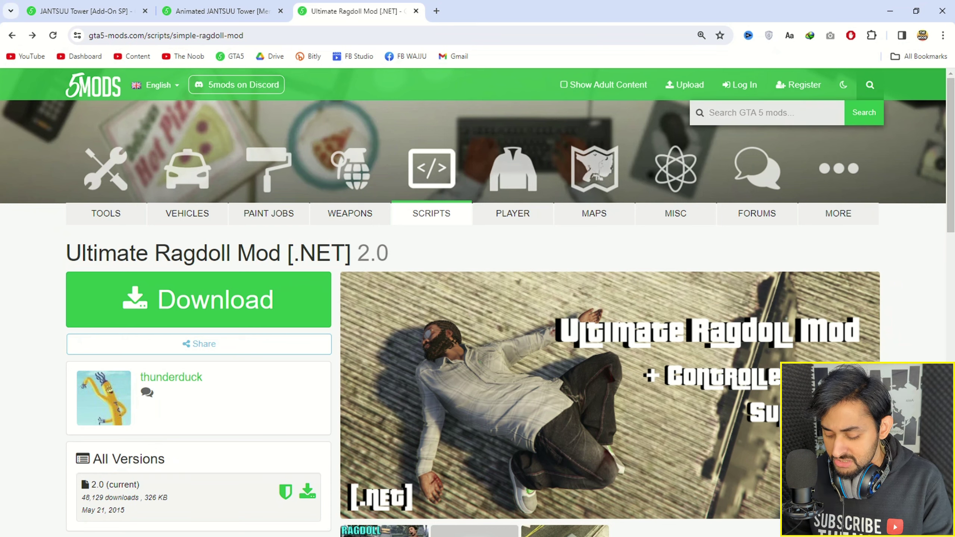
{"action": "type", "text": "ragdol"}
{"action": "key", "text": "Return"}
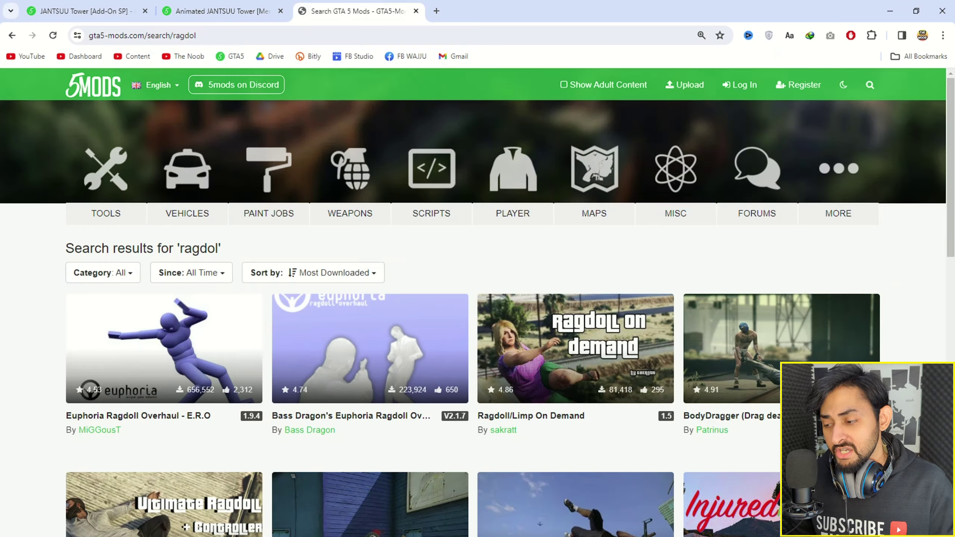
{"action": "scroll", "coordinate": [478, 301], "scroll_direction": "down", "scroll_amount": 6}
{"action": "scroll", "coordinate": [477, 301], "scroll_direction": "up", "scroll_amount": 7}
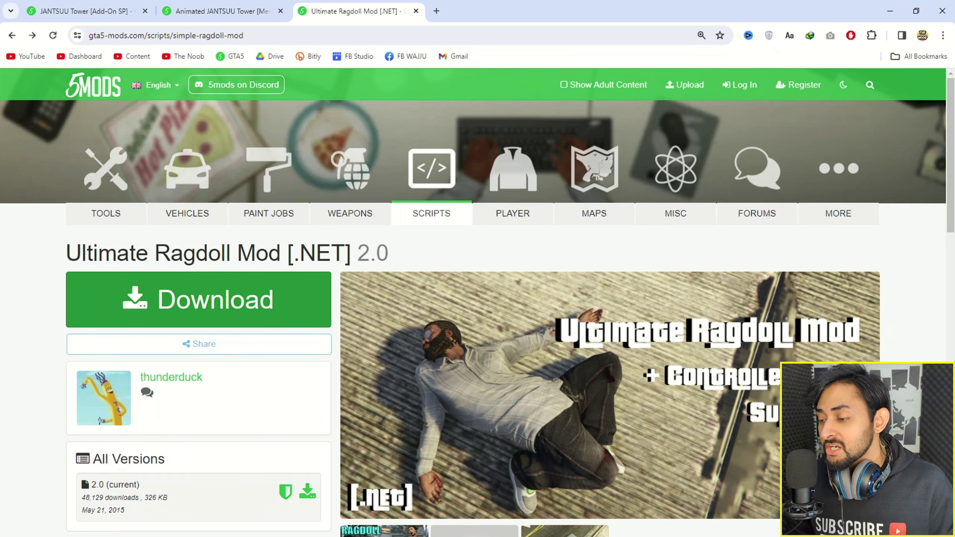
Step: Download the Ultimate Ragdoll Mod [.NET] 2.0 from its mod page
{"action": "left_click", "coordinate": [198, 299]}
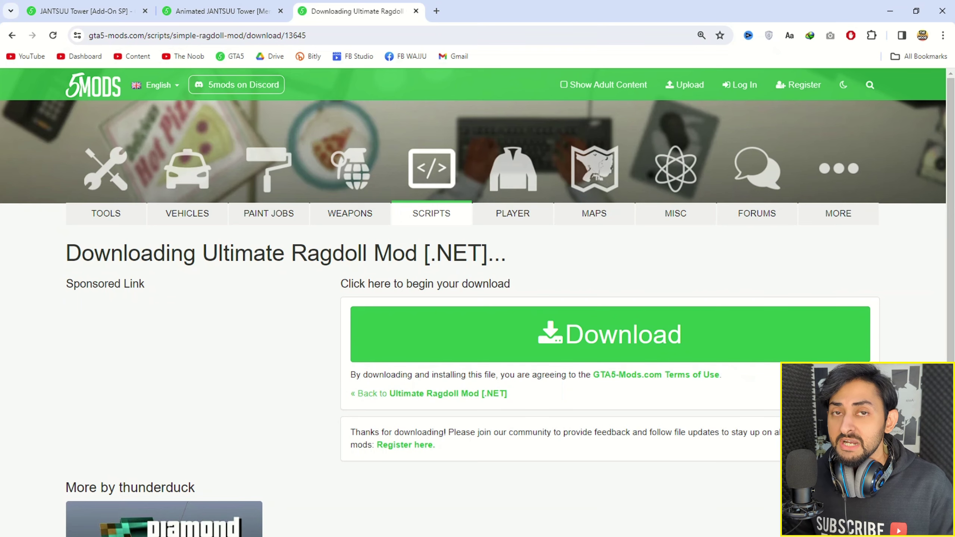
{"action": "left_click", "coordinate": [610, 334]}
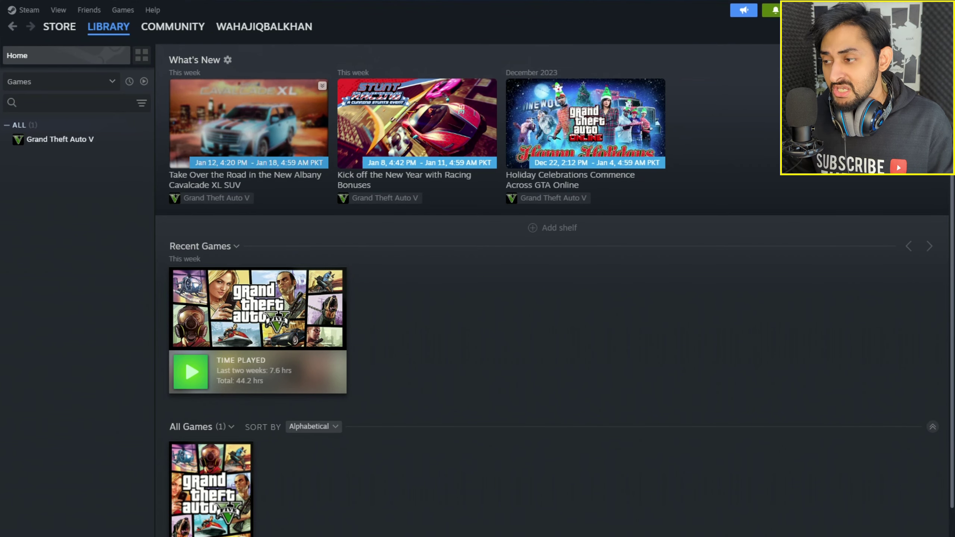
Step: Switch to Steam and show the Grand Theft Auto V page in the library
{"action": "left_click", "coordinate": [60, 139]}
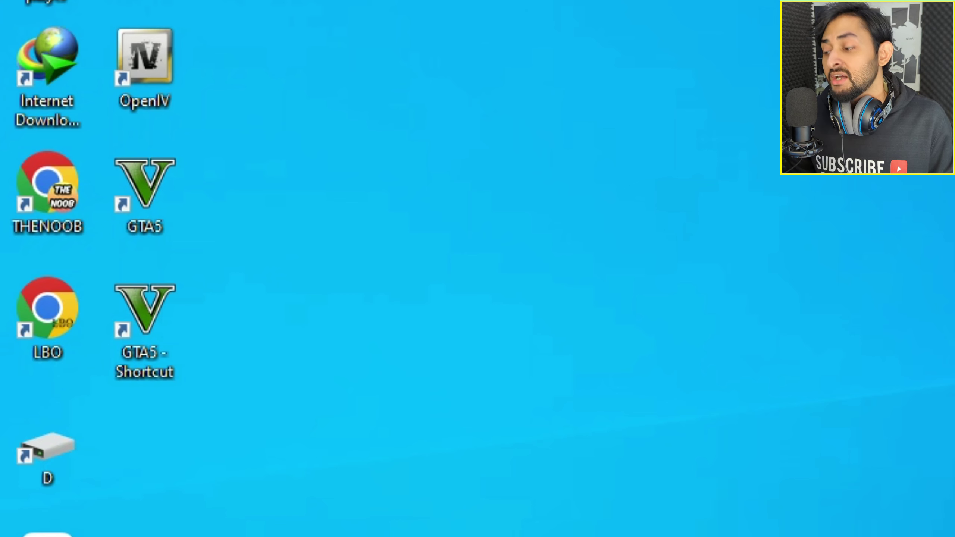
Step: Open the file location of the GTA5 desktop shortcut and arrange its window beside the JANTSU TOWER folder
{"action": "left_click", "coordinate": [140, 338]}
{"action": "right_click", "coordinate": [140, 338]}
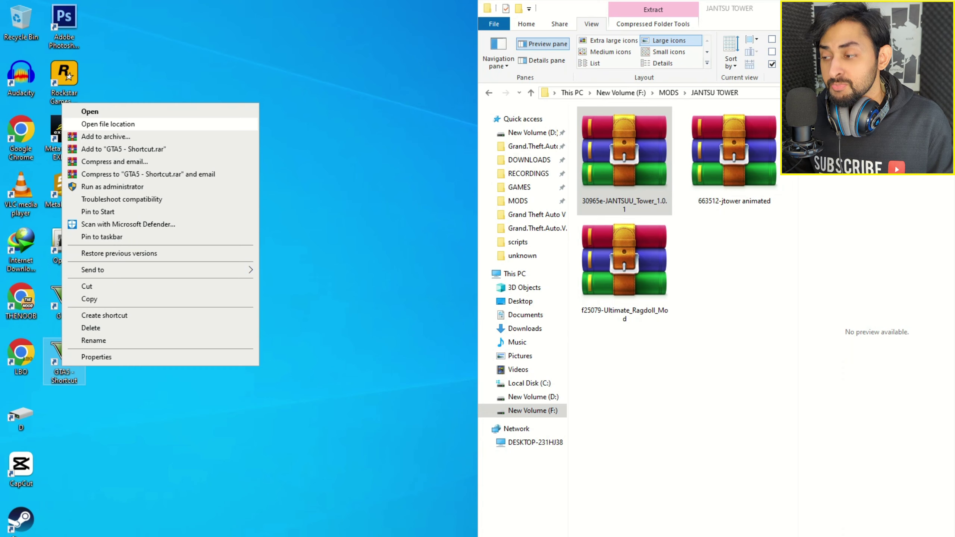
{"action": "left_click", "coordinate": [191, 47]}
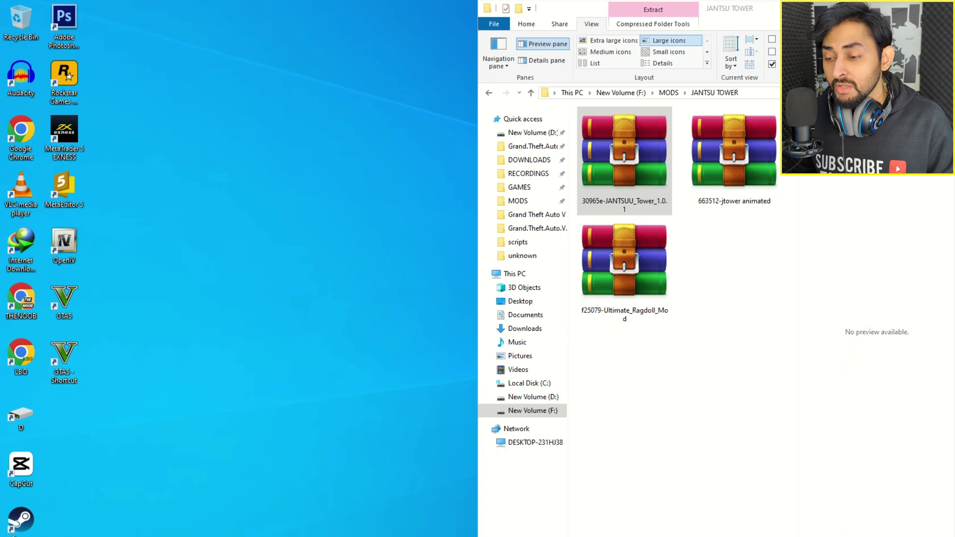
{"action": "key", "text": "super+Left"}
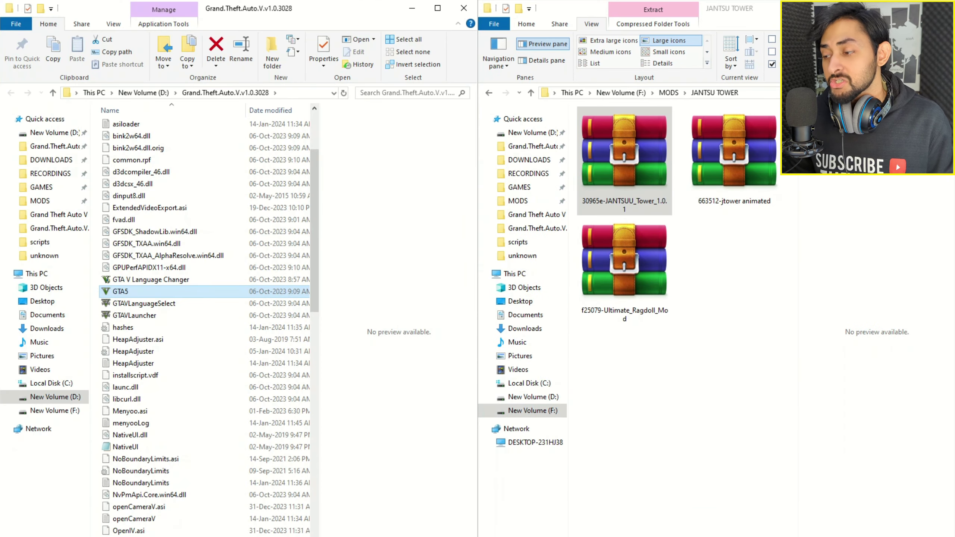
{"action": "scroll", "coordinate": [181, 271], "scroll_direction": "up", "scroll_amount": 3}
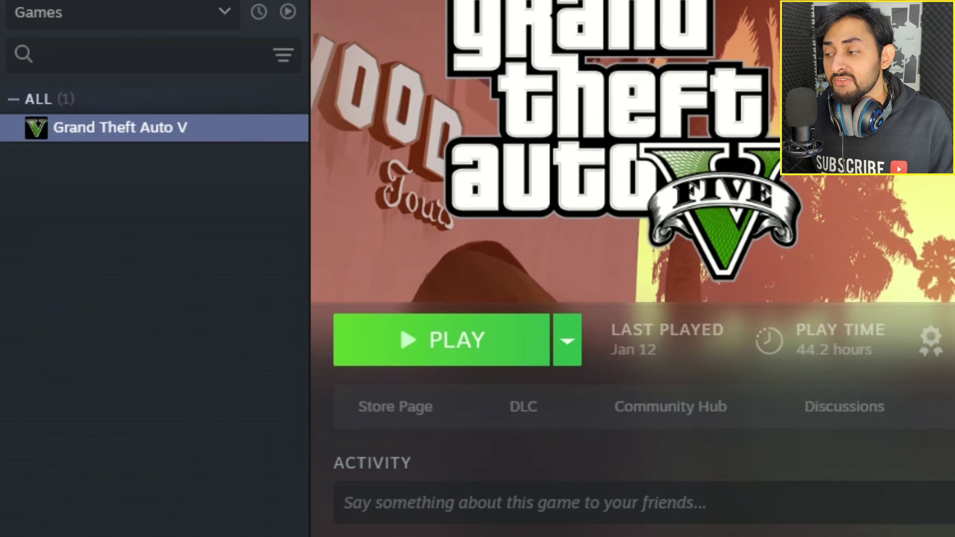
Step: Switch to Steam, browse the local files of Grand Theft Auto V and snap the folder window to half the screen
{"action": "right_click", "coordinate": [126, 130]}
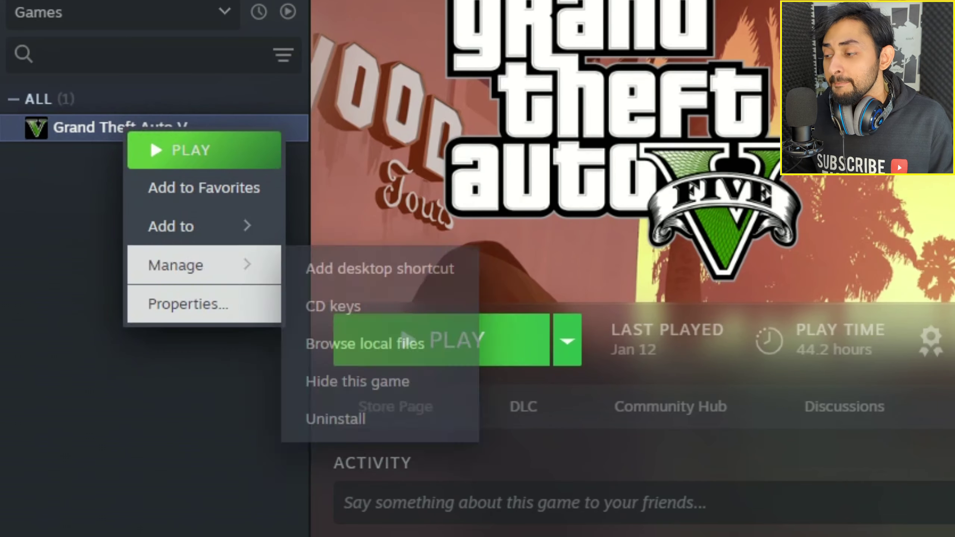
{"action": "mouse_move", "coordinate": [203, 266]}
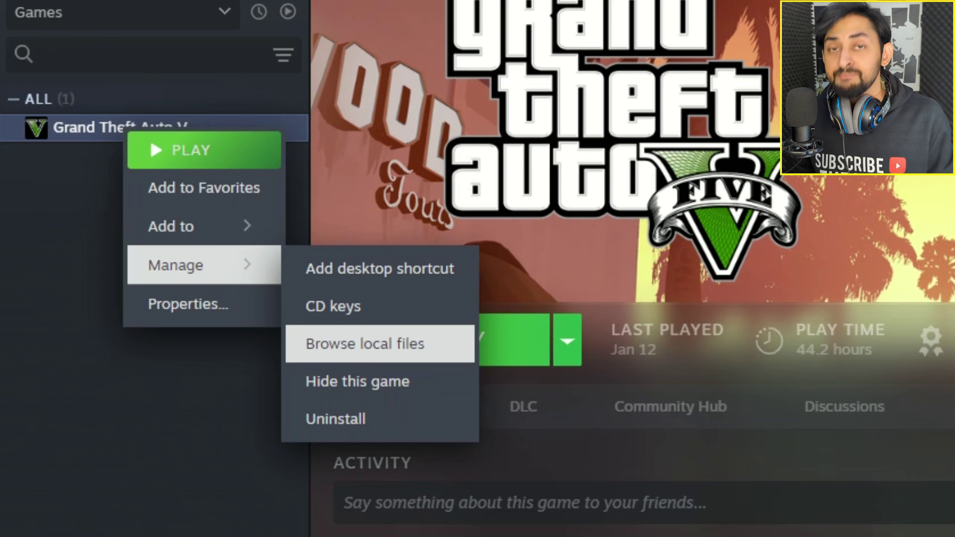
{"action": "left_click", "coordinate": [365, 343]}
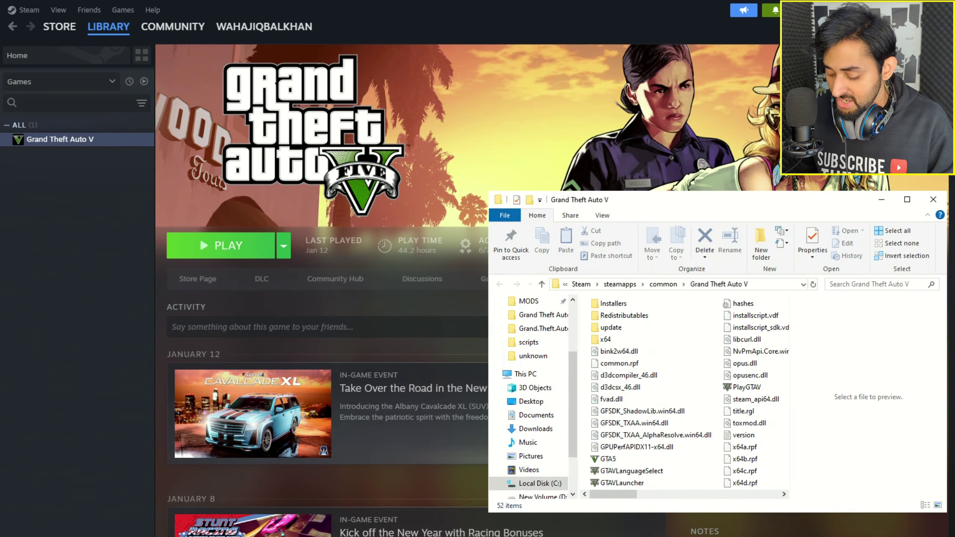
{"action": "key", "text": "super+Left"}
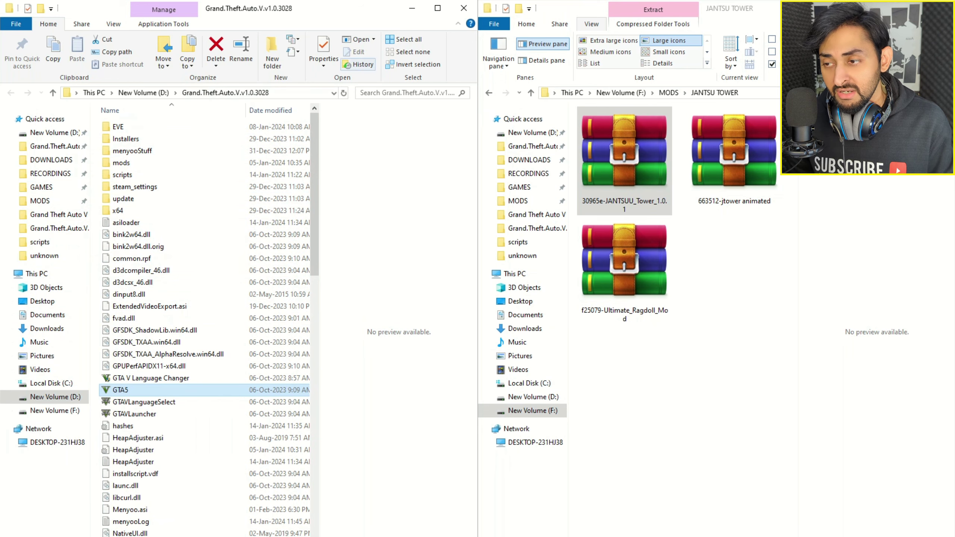
Step: Minimize the Grand.Theft.Auto.V.v1.0.3028 window, reopen the game folder from the GTA5 shortcut and place it beside the downloaded mod archives
{"action": "left_click", "coordinate": [412, 8]}
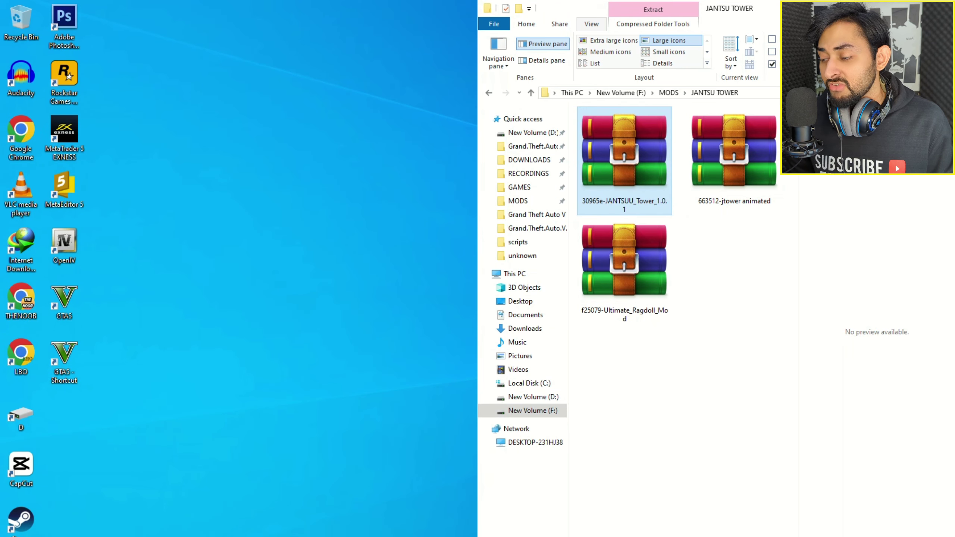
{"action": "right_click", "coordinate": [70, 382]}
{"action": "left_click", "coordinate": [98, 124]}
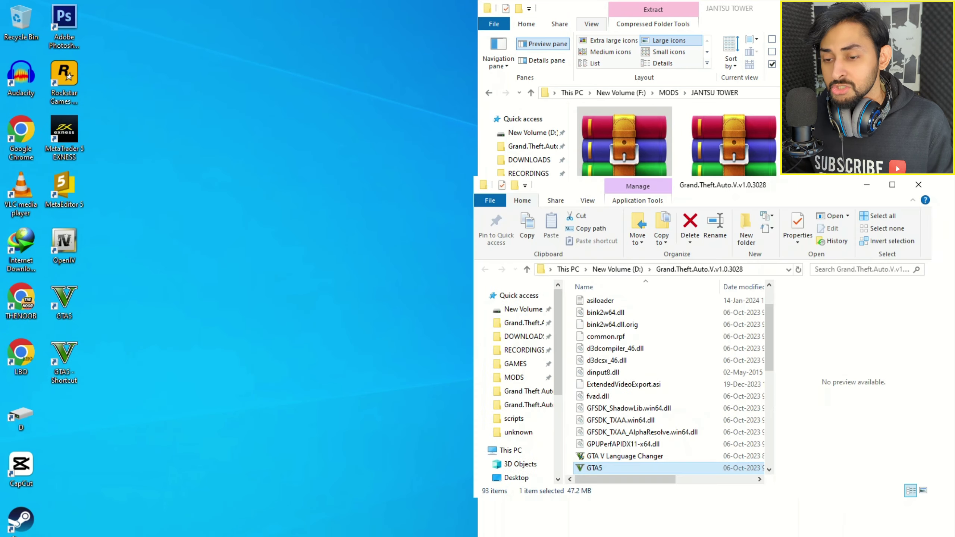
{"action": "key", "text": "super+Left"}
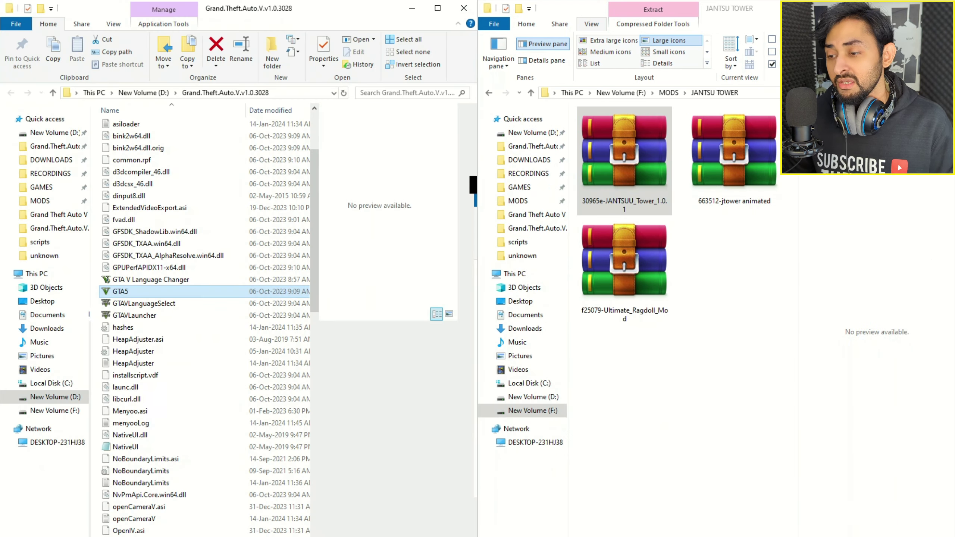
{"action": "scroll", "coordinate": [169, 279], "scroll_direction": "up", "scroll_amount": 3}
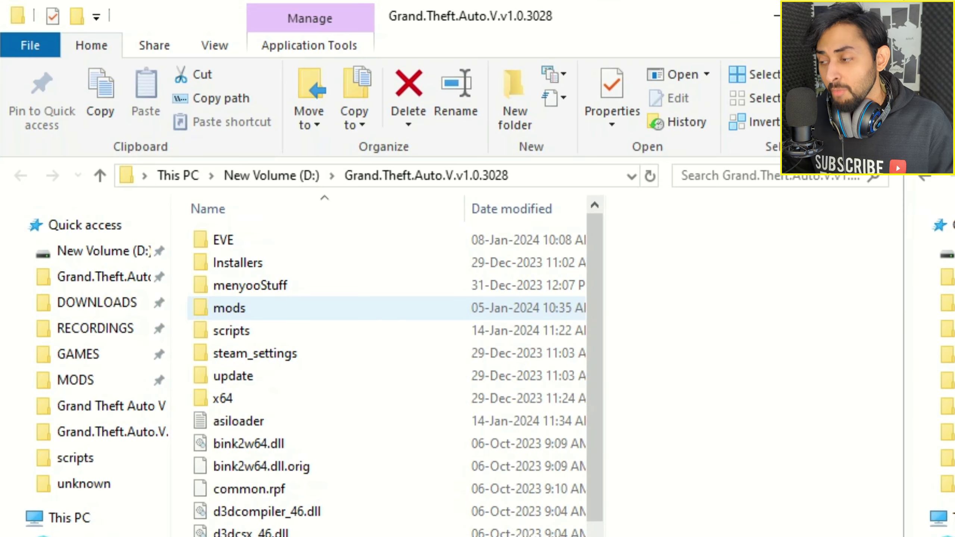
Step: Navigate from the game folder into mods\update\x64\dlcpacks
{"action": "double_click", "coordinate": [121, 163]}
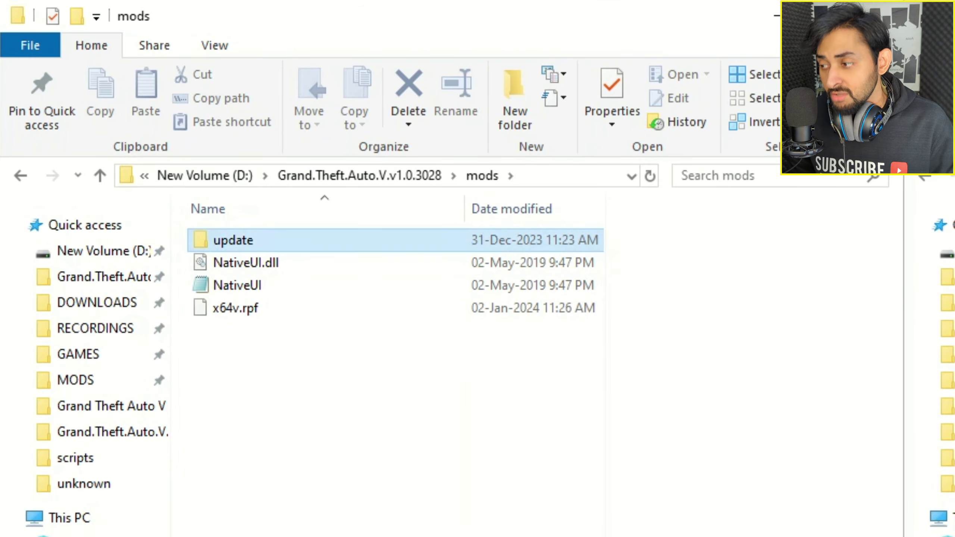
{"action": "double_click", "coordinate": [271, 240]}
{"action": "double_click", "coordinate": [271, 241]}
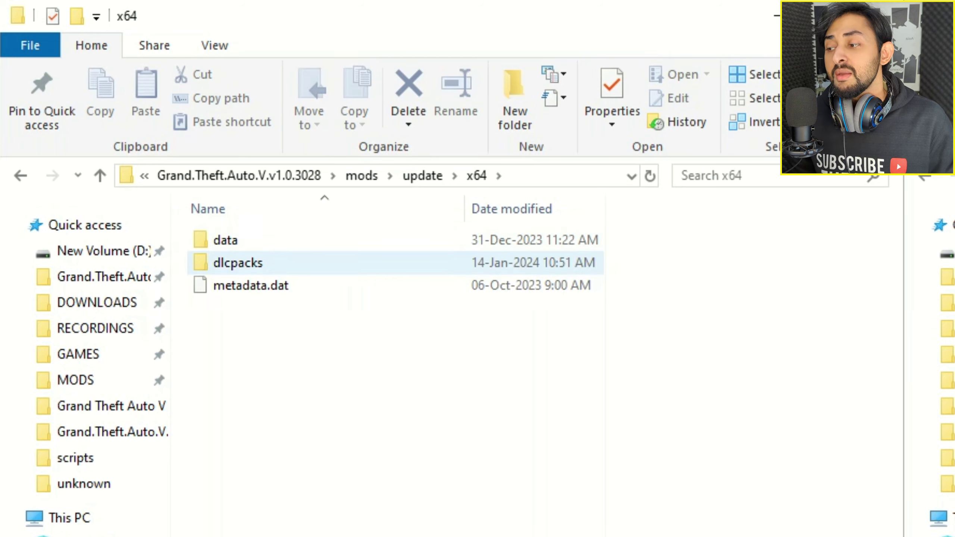
{"action": "double_click", "coordinate": [338, 263]}
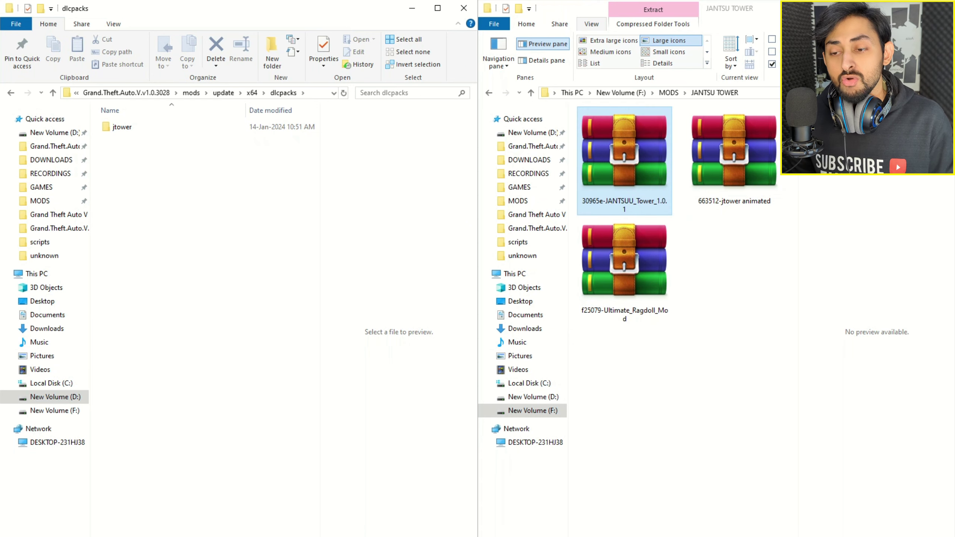
Step: Copy the jtower folder from the 30965e-JANTSUU_Tower_1.0.1 archive into dlcpacks, replacing the existing dlc.rpf
{"action": "double_click", "coordinate": [624, 158]}
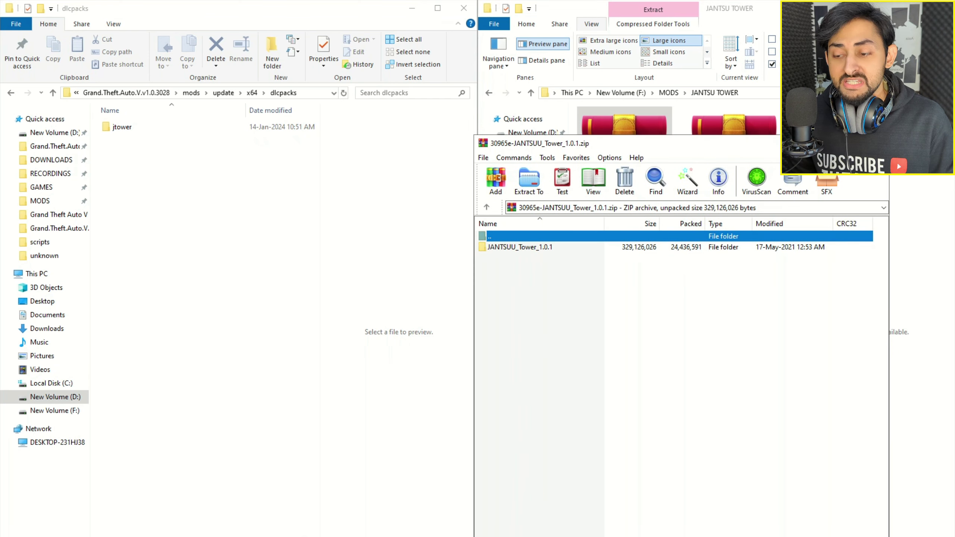
{"action": "double_click", "coordinate": [520, 247]}
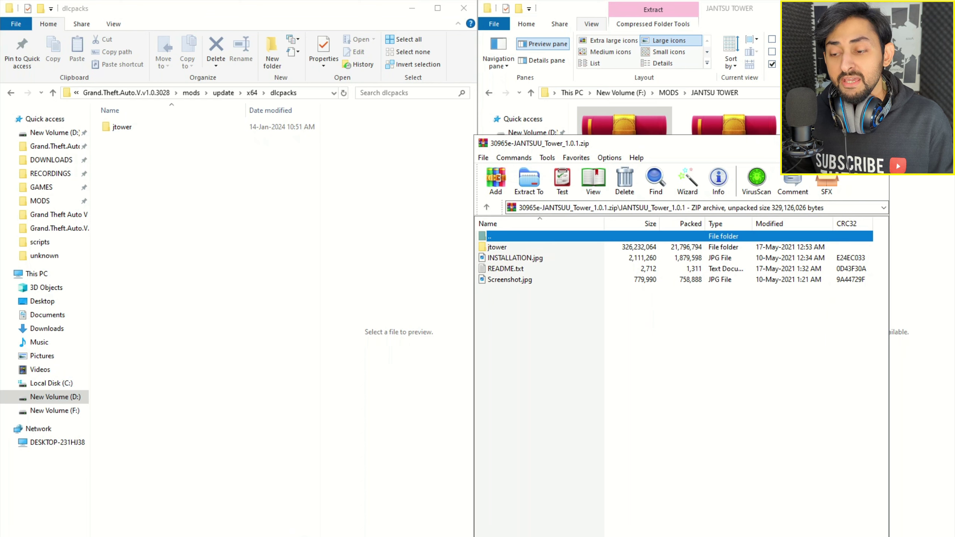
{"action": "double_click", "coordinate": [520, 247]}
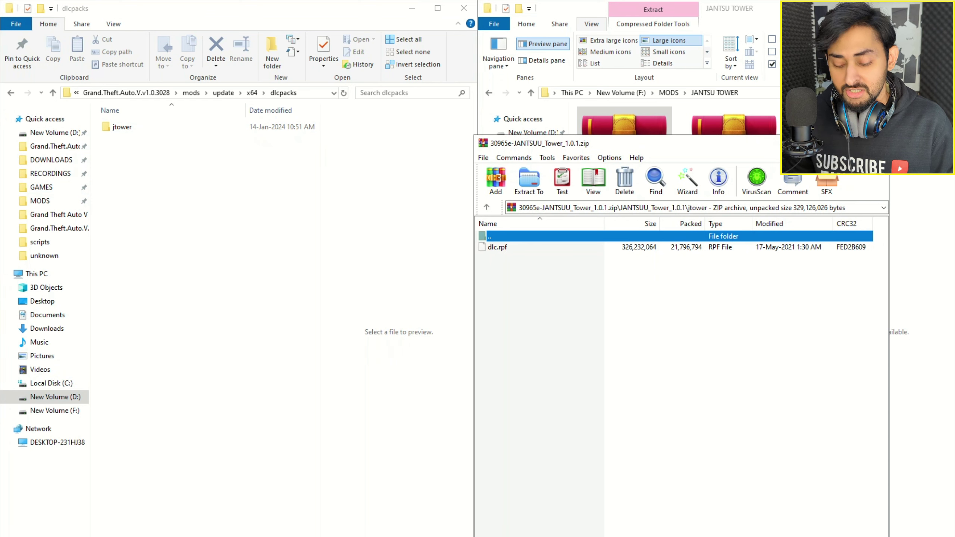
{"action": "key", "text": "Return"}
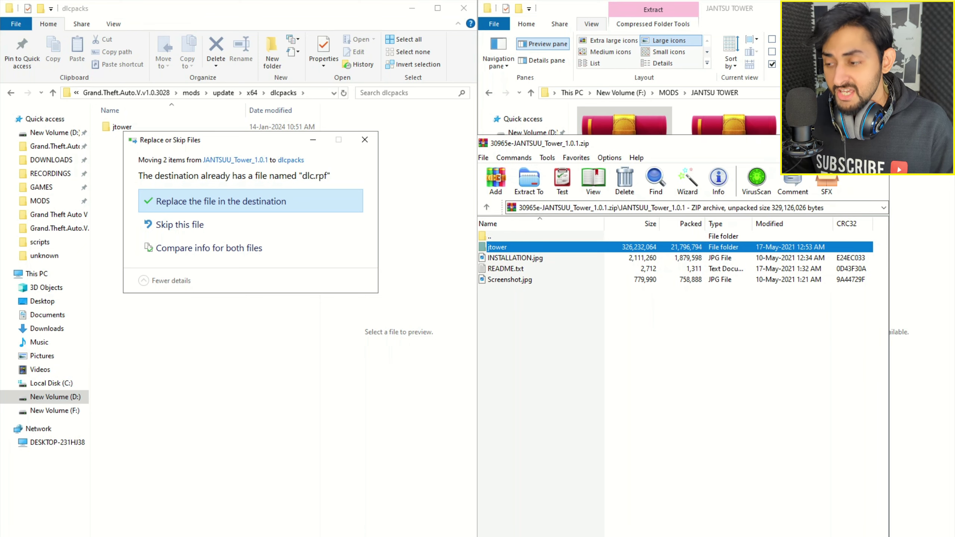
{"action": "key", "text": "Return"}
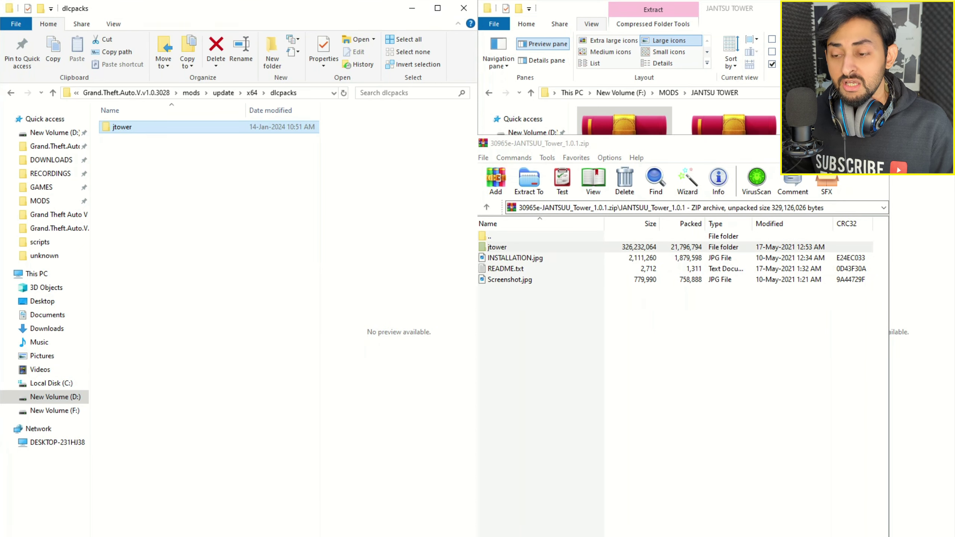
Step: Return from dlcpacks to the main Grand.Theft.Auto.V.v1.0.3028 folder and close the JANTSUU Tower archive
{"action": "mouse_move", "coordinate": [166, 130]}
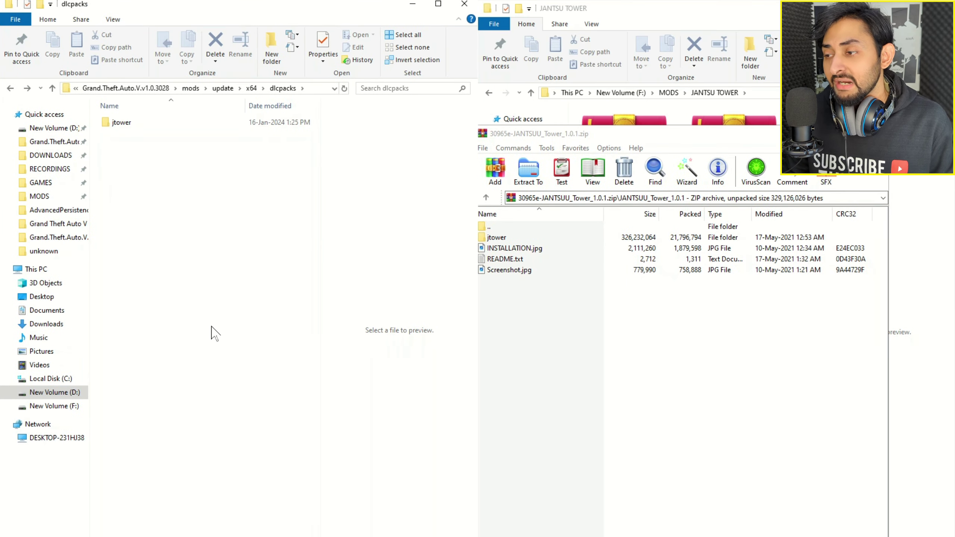
{"action": "key", "text": "alt+Up"}
{"action": "key", "text": "alt+Up"}
{"action": "key", "text": "alt+Up"}
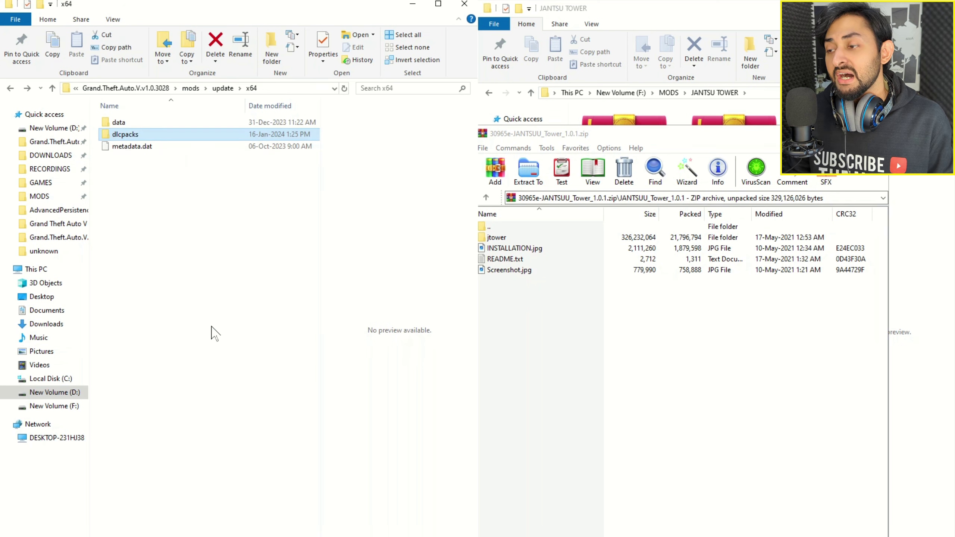
{"action": "key", "text": "alt+Up"}
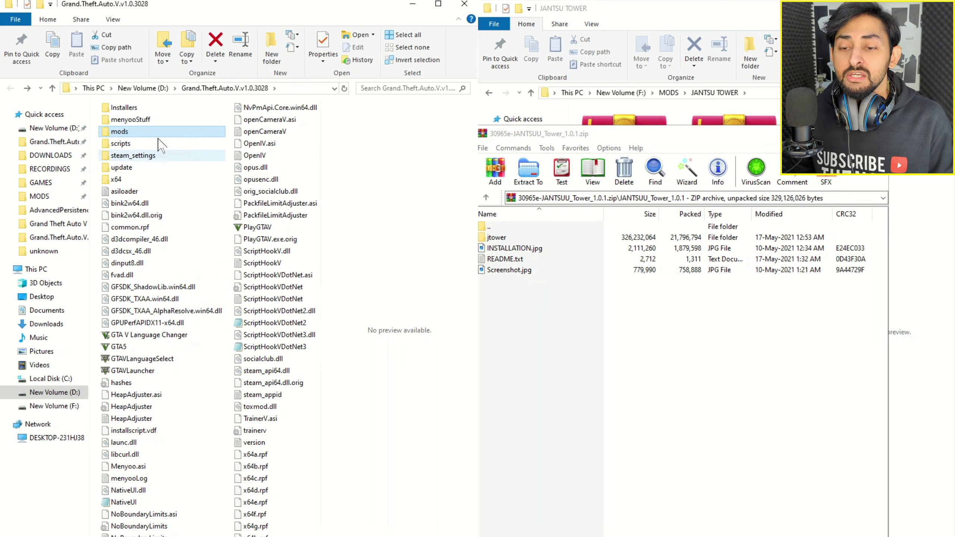
{"action": "left_click", "coordinate": [611, 351]}
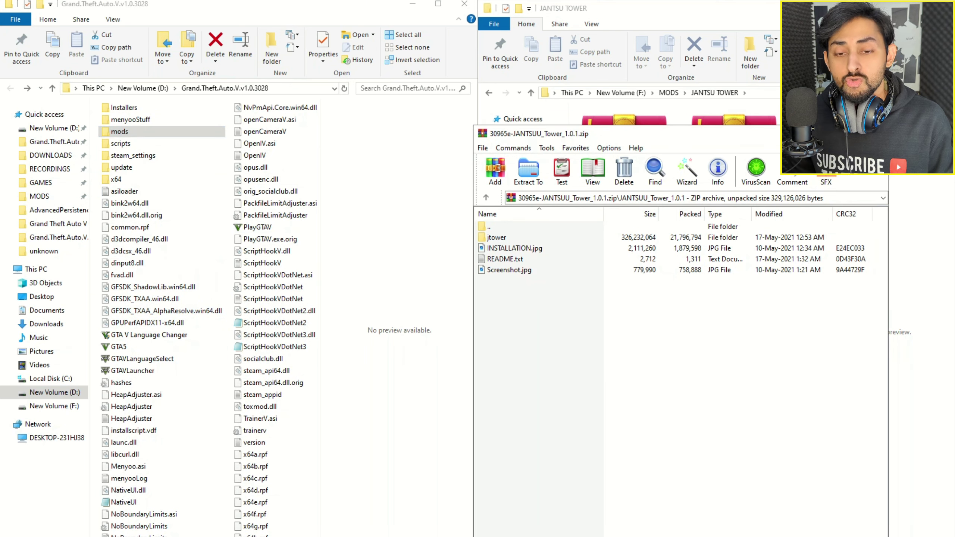
{"action": "key", "text": "Escape"}
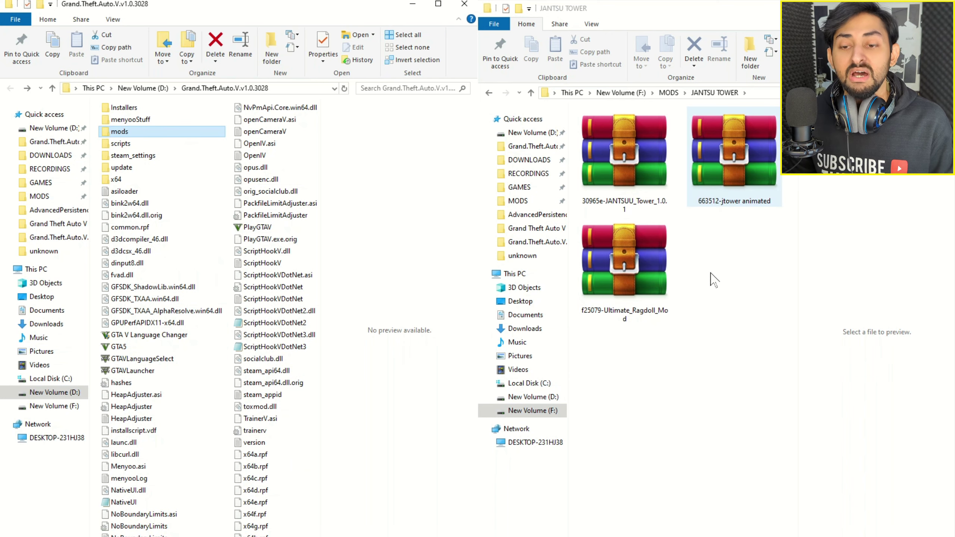
Step: Open the 663512-jtower animated archive and navigate from the game folder into menyooStuff\Spooner
{"action": "double_click", "coordinate": [709, 153]}
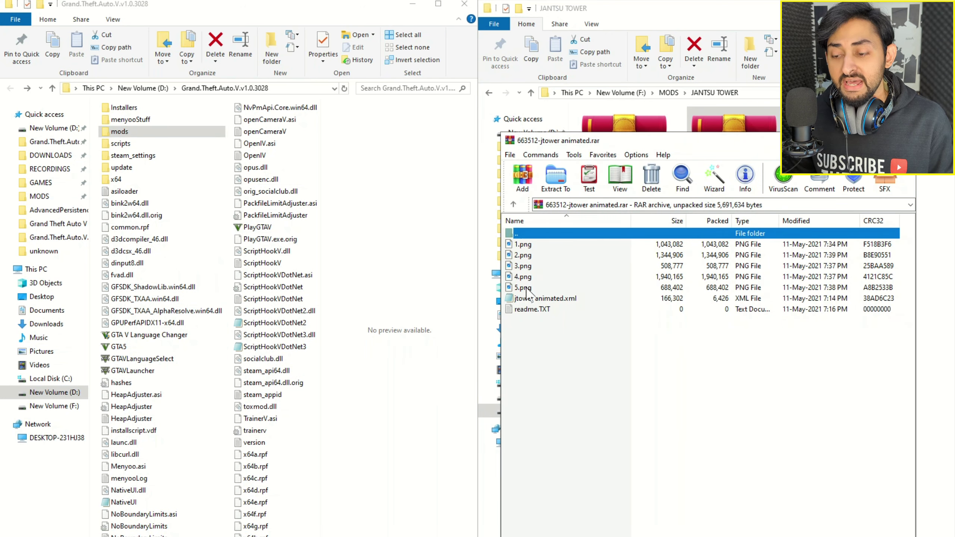
{"action": "left_click", "coordinate": [537, 299]}
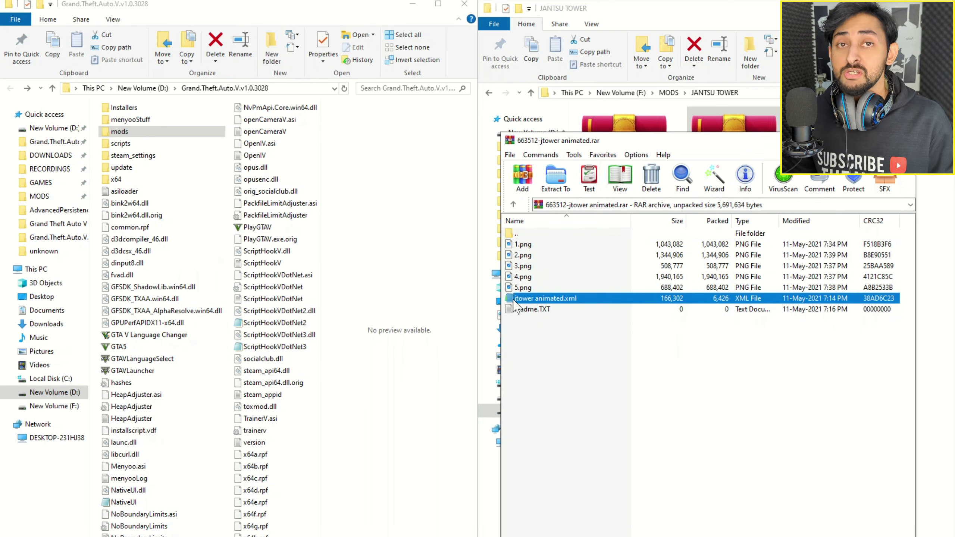
{"action": "left_click", "coordinate": [123, 124]}
{"action": "double_click", "coordinate": [125, 122]}
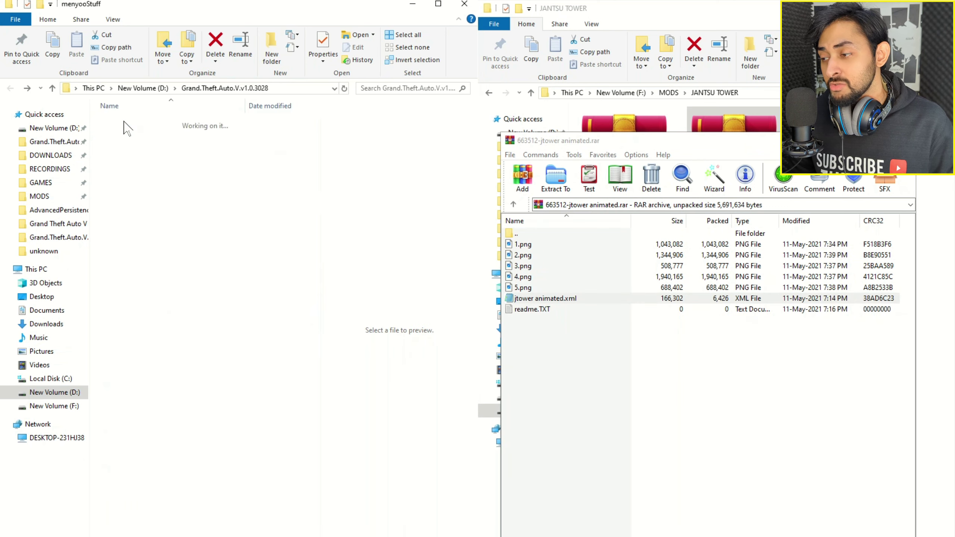
{"action": "key", "text": "alt+Left"}
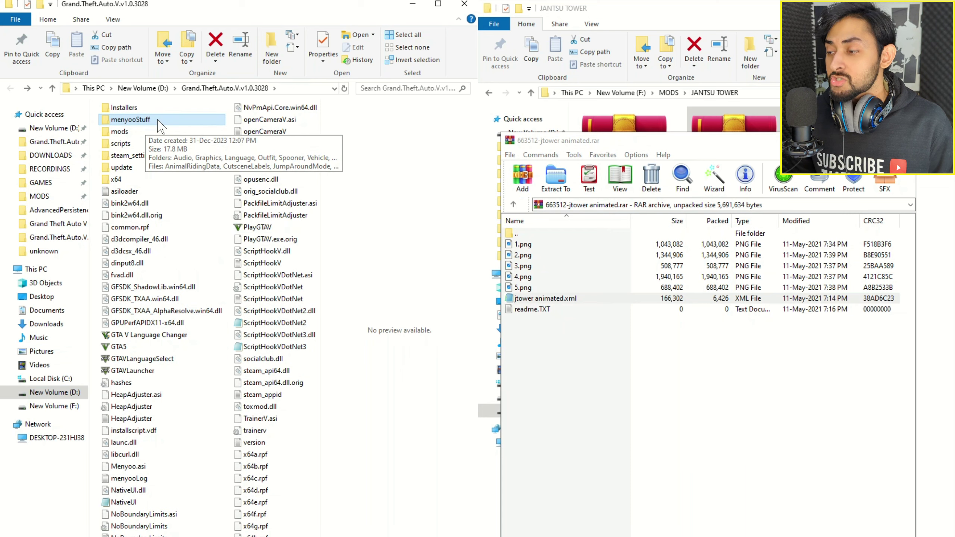
{"action": "double_click", "coordinate": [158, 120]}
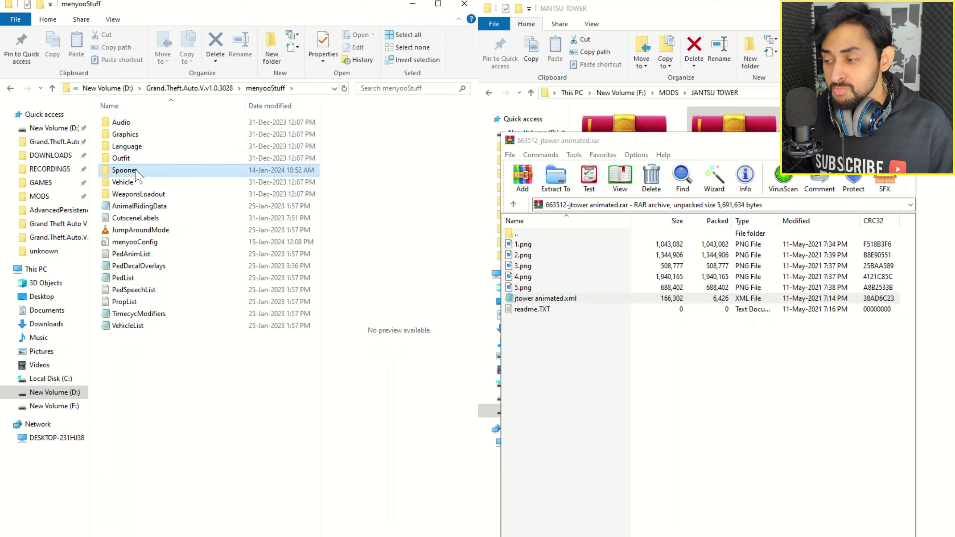
{"action": "double_click", "coordinate": [147, 171]}
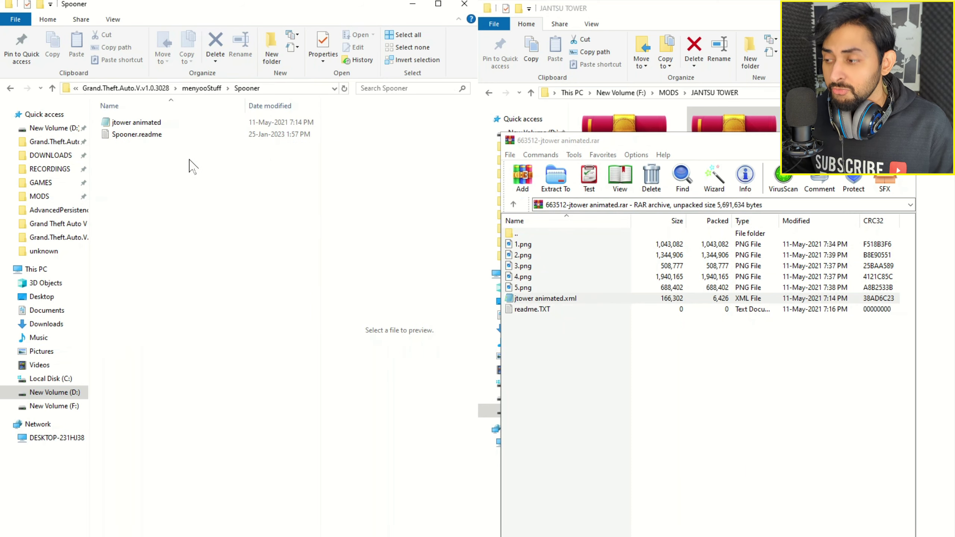
Step: Copy jtower animated.xml from the archive into the Spooner folder, replacing the existing file
{"action": "left_click", "coordinate": [134, 126]}
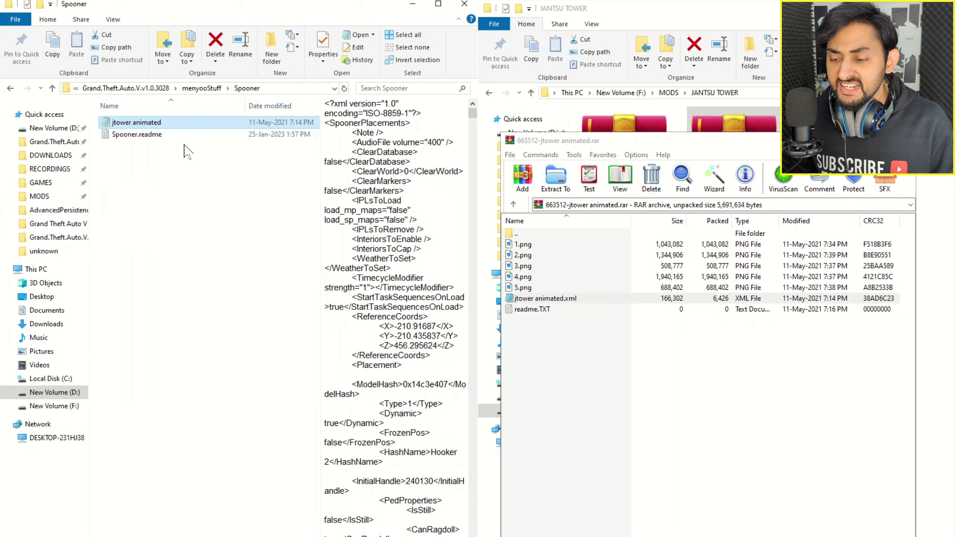
{"action": "left_click", "coordinate": [548, 298]}
{"action": "key", "text": "Escape"}
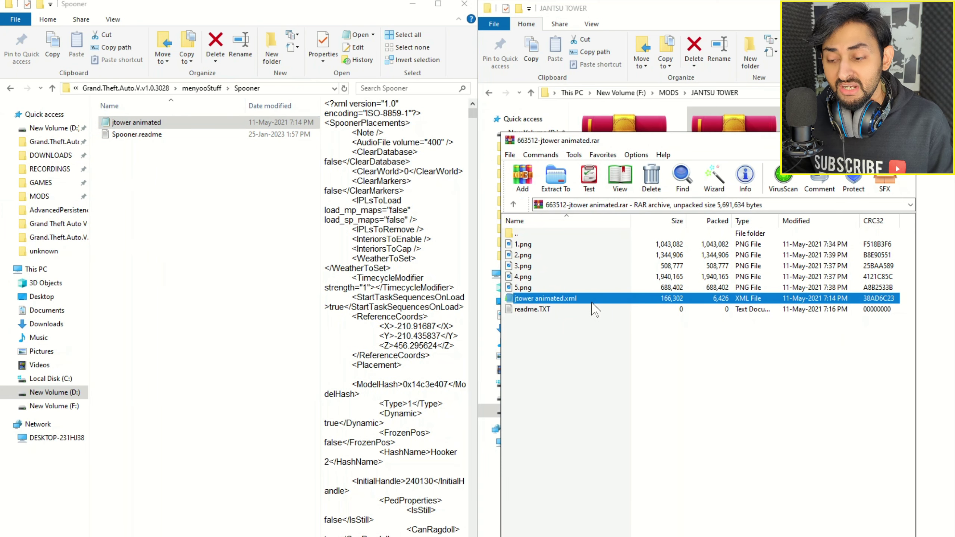
{"action": "left_click_drag", "start_coordinate": [593, 310], "coordinate": [179, 203]}
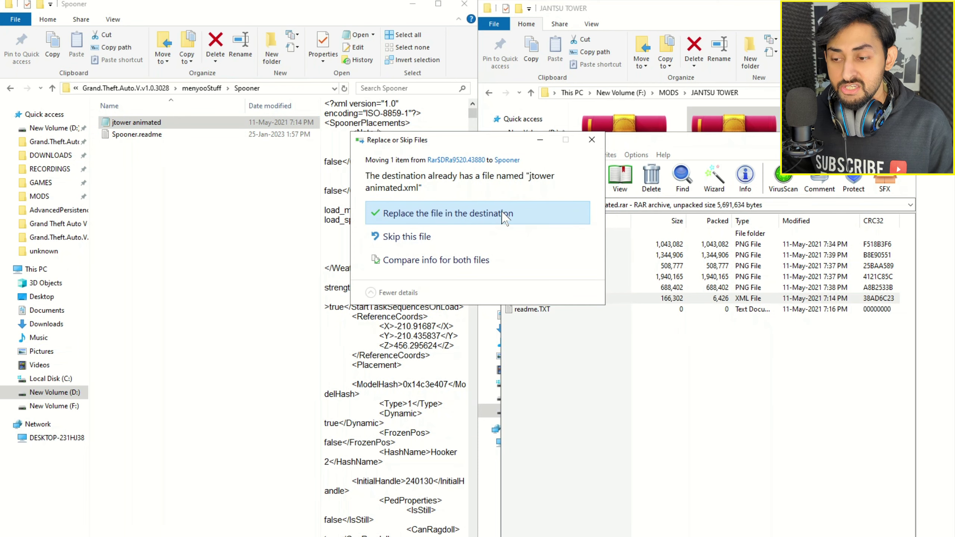
{"action": "left_click", "coordinate": [455, 217]}
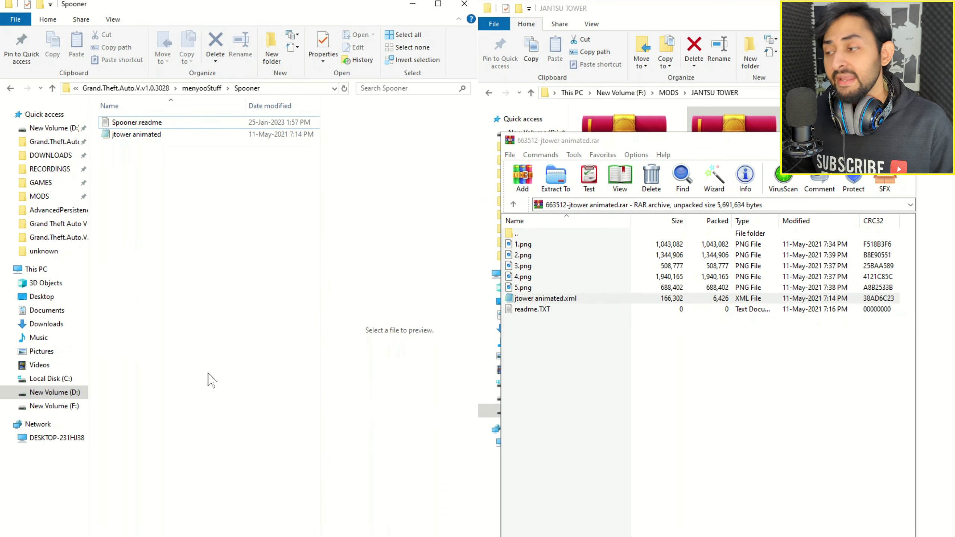
{"action": "left_click", "coordinate": [131, 136]}
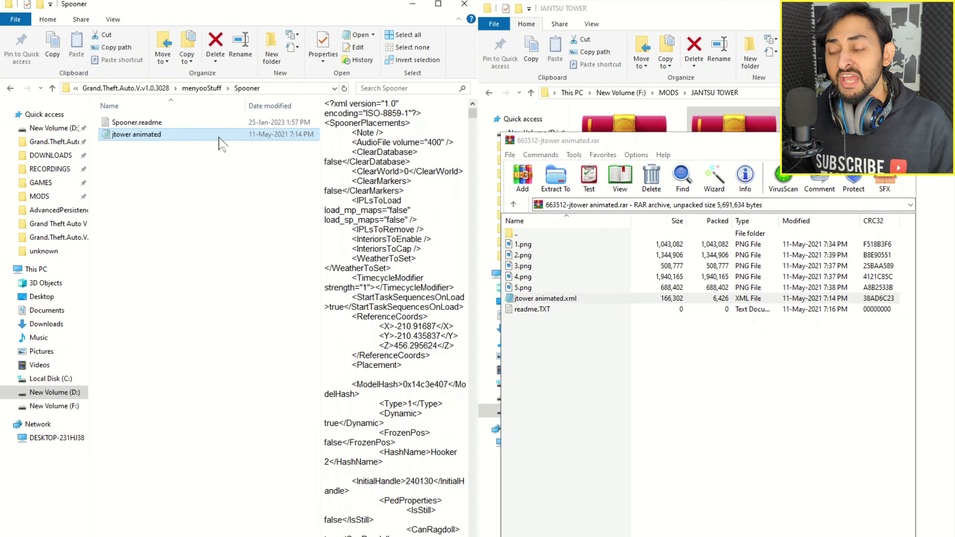
{"action": "left_click", "coordinate": [231, 267]}
Step: Return from Spooner to the main Grand.Theft.Auto.V.v1.0.3028 folder and close the jtower animated archive
{"action": "key", "text": "BackSpace"}
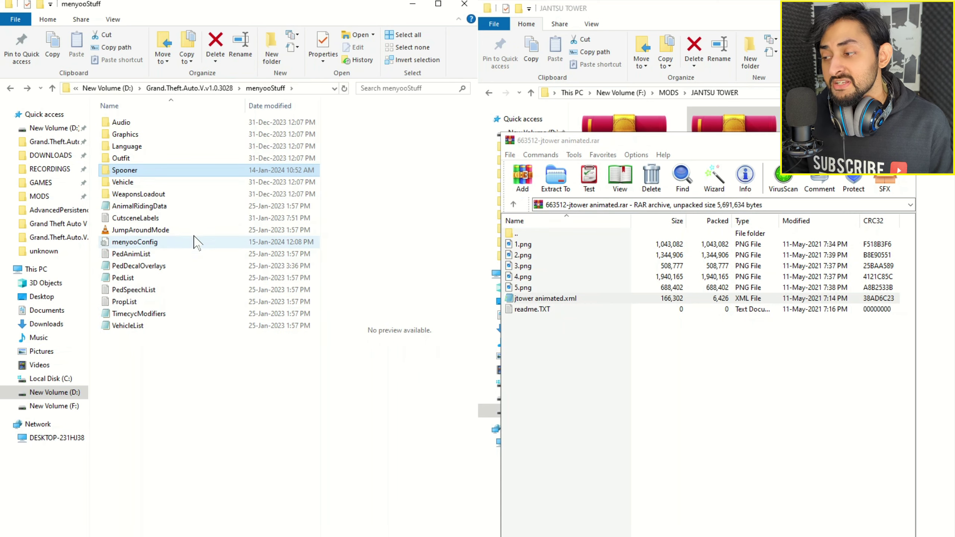
{"action": "key", "text": "BackSpace"}
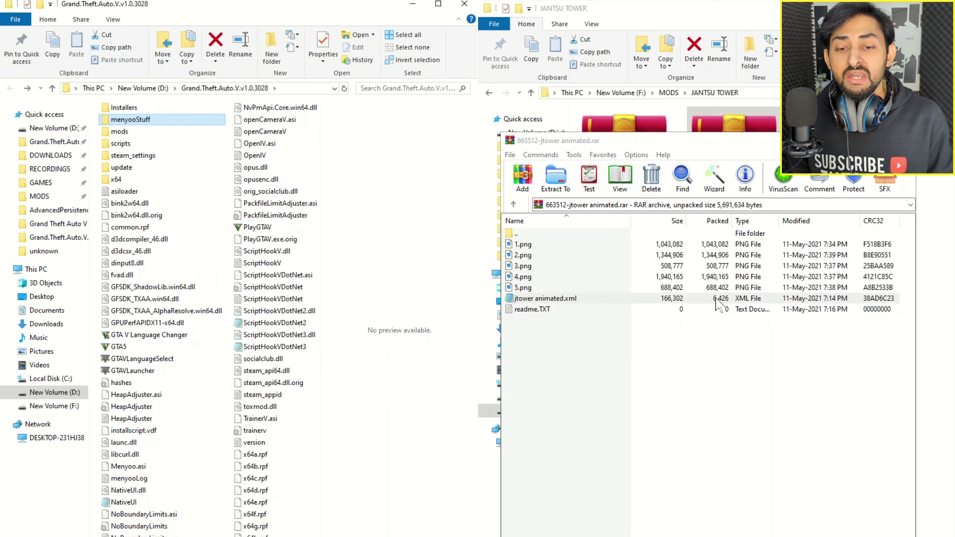
{"action": "key", "text": "Escape"}
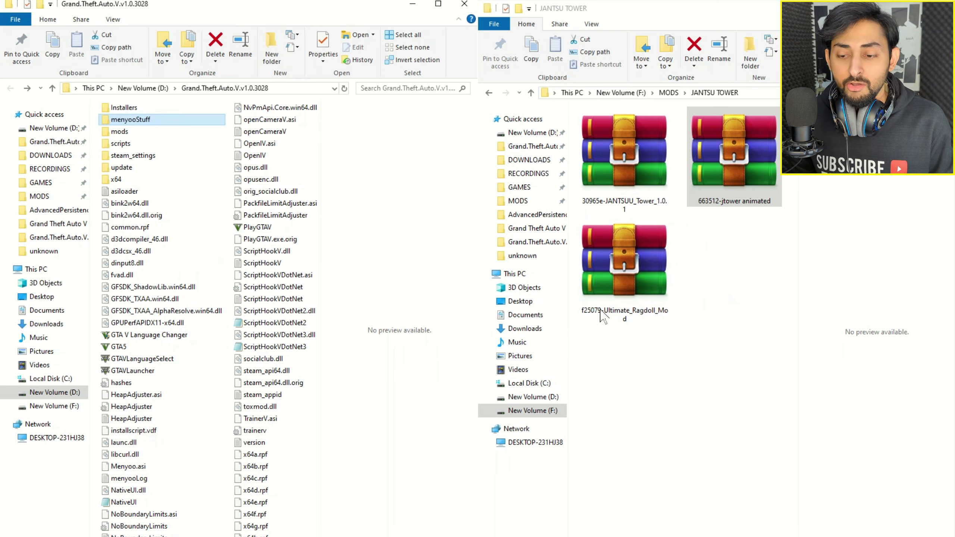
Step: Open the f25079-Ultimate_Ragdoll_Mod archive, go into Ultimate_Ragdoll_Mod\Mod and select ControllerKeyCodes.txt, Ultimate Ragdoll Mod.dll and UltimateRagdoll.ini
{"action": "double_click", "coordinate": [628, 278]}
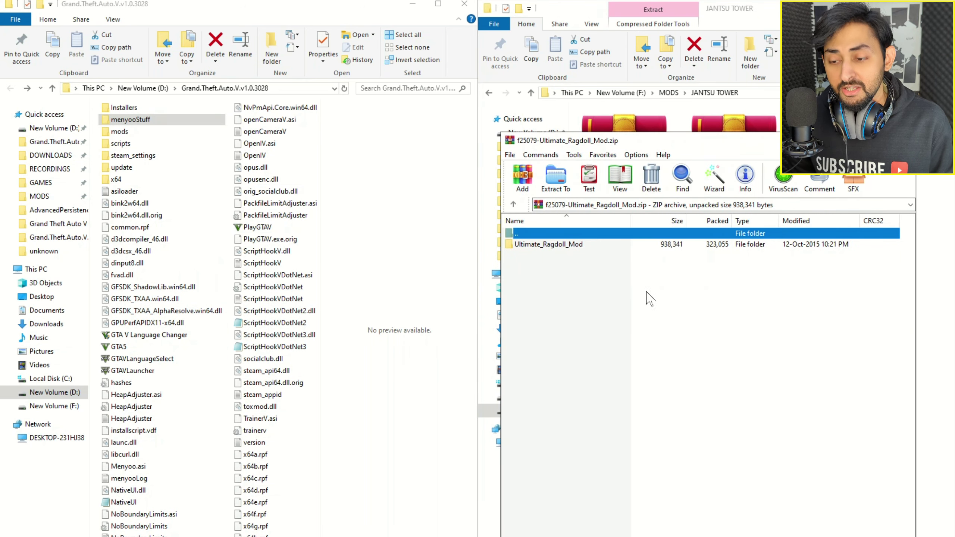
{"action": "left_click", "coordinate": [530, 249]}
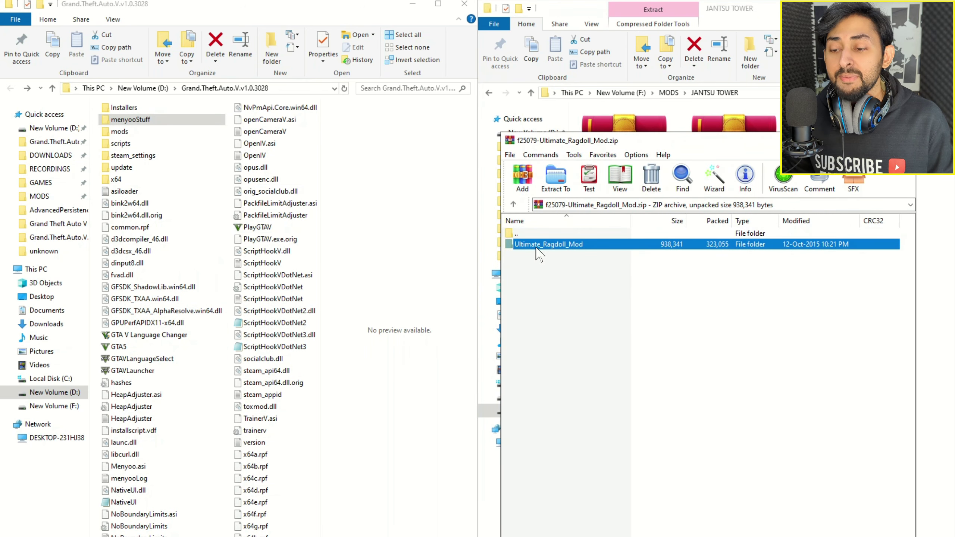
{"action": "double_click", "coordinate": [543, 245]}
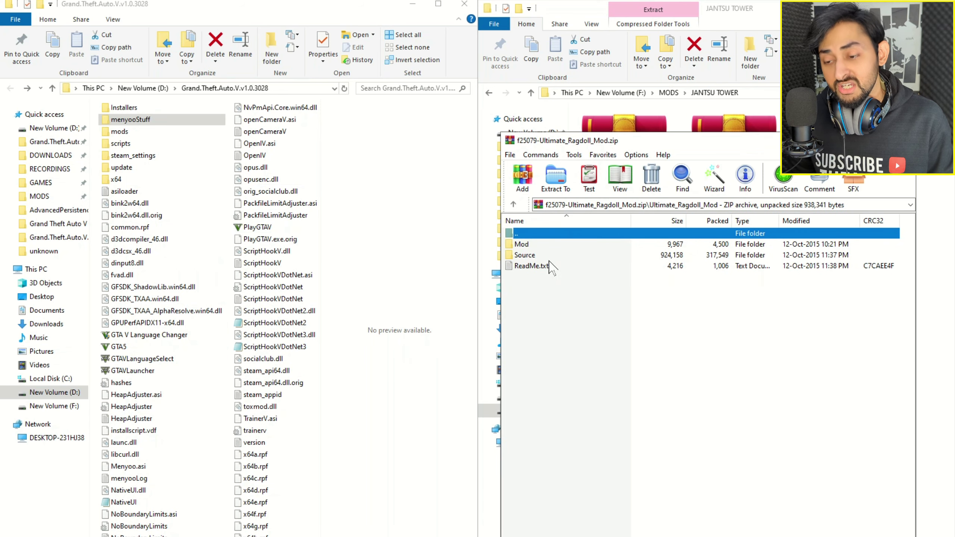
{"action": "double_click", "coordinate": [519, 244]}
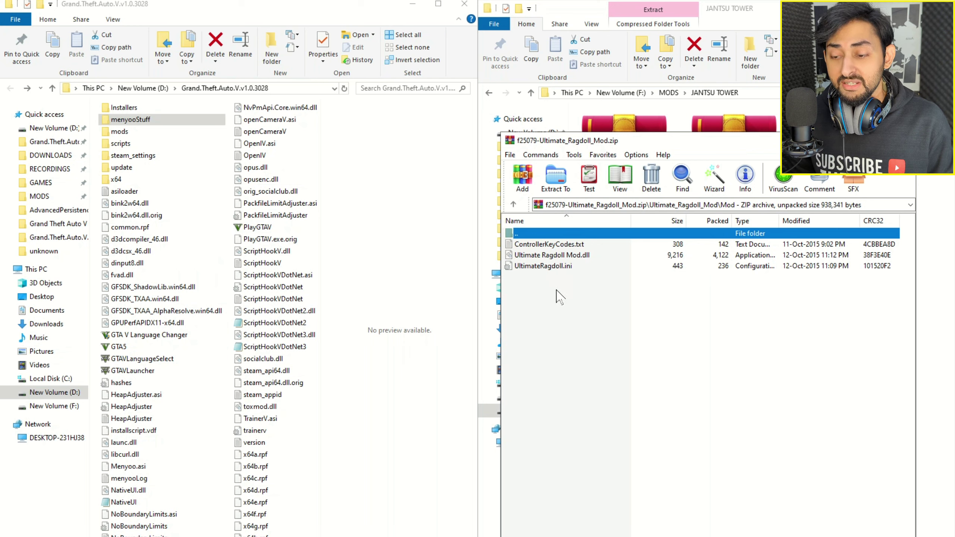
{"action": "left_click_drag", "start_coordinate": [555, 288], "coordinate": [556, 256]}
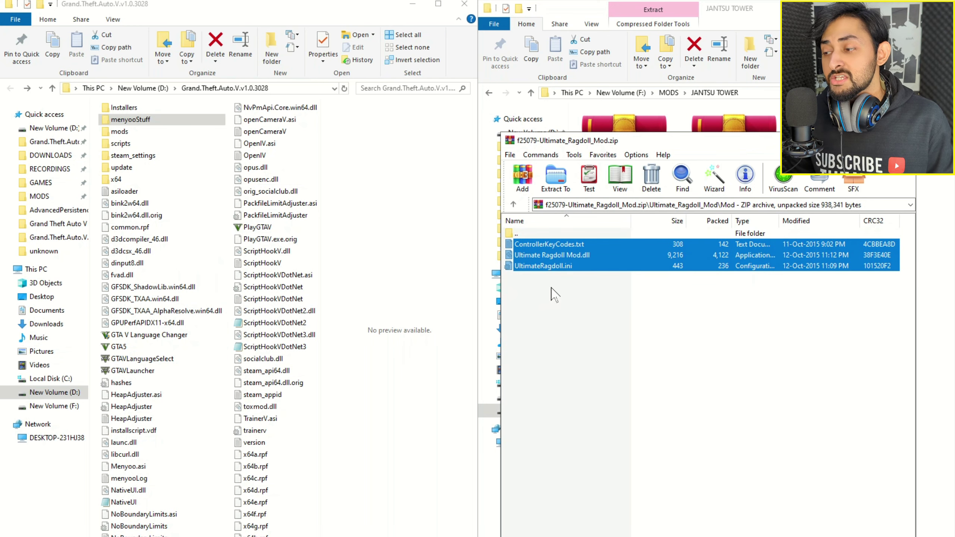
Step: Copy the three selected Ragdoll mod files into the game's scripts folder, replacing the existing files
{"action": "left_click", "coordinate": [132, 147]}
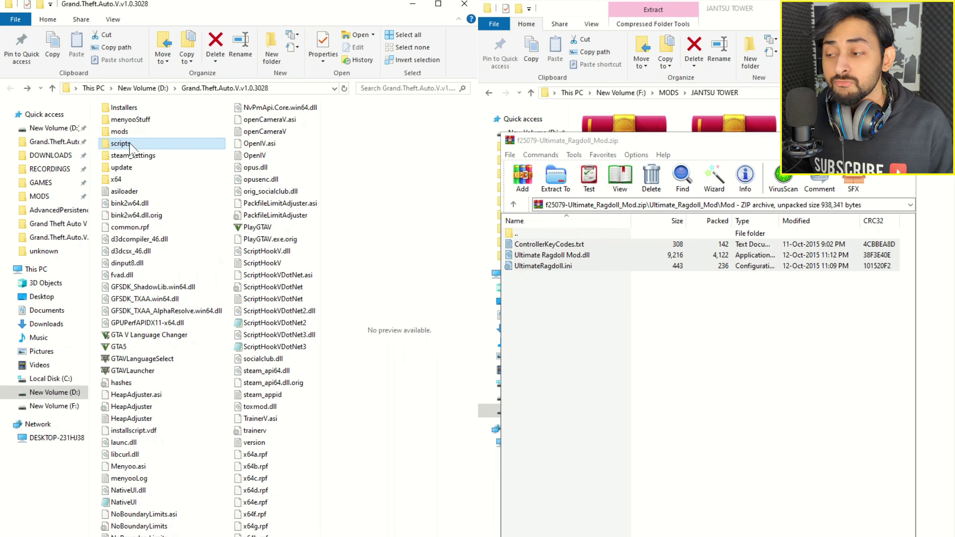
{"action": "double_click", "coordinate": [164, 146]}
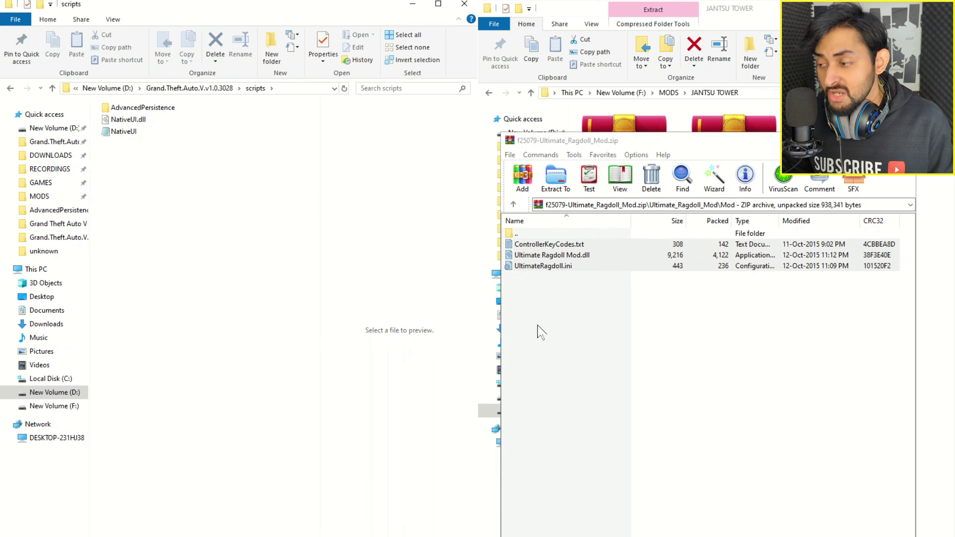
{"action": "left_click_drag", "start_coordinate": [573, 301], "coordinate": [231, 192]}
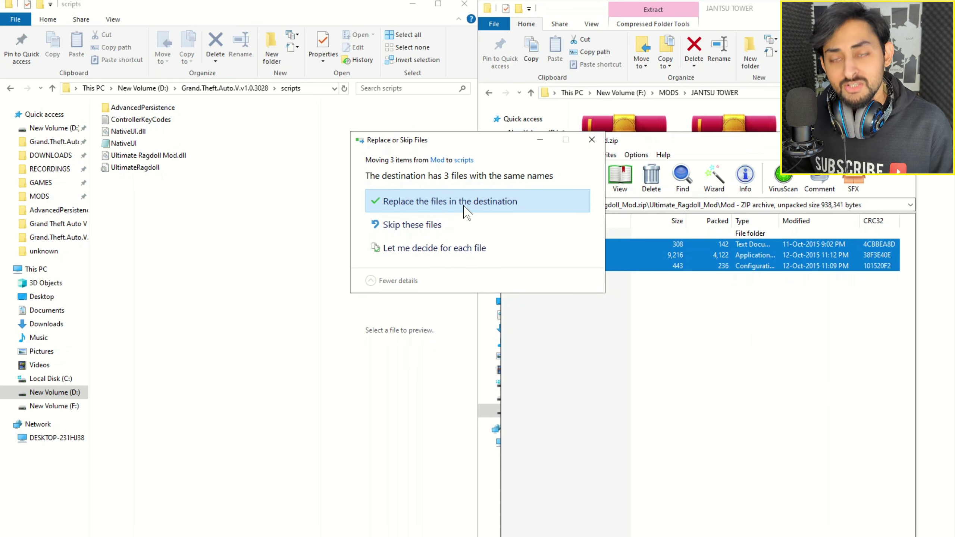
{"action": "left_click", "coordinate": [483, 205]}
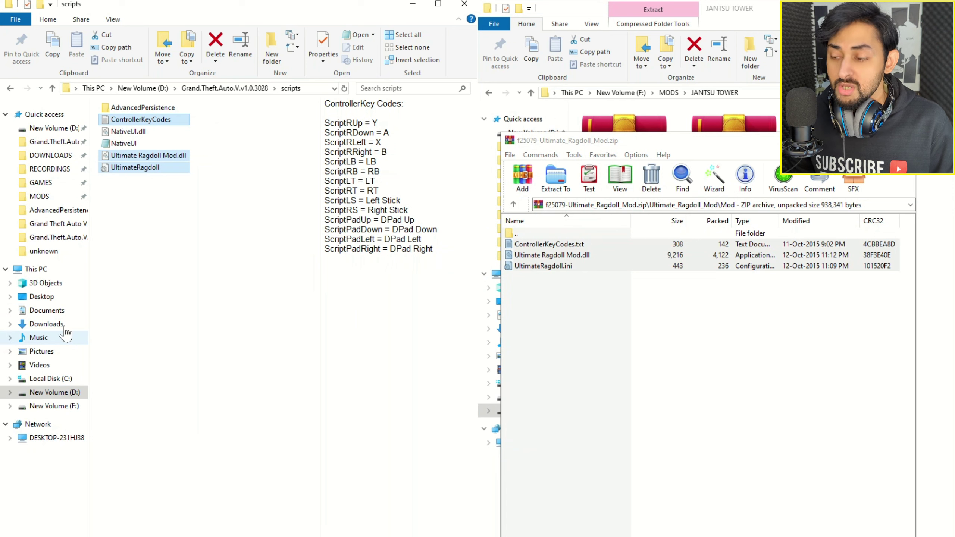
{"action": "left_click", "coordinate": [215, 297]}
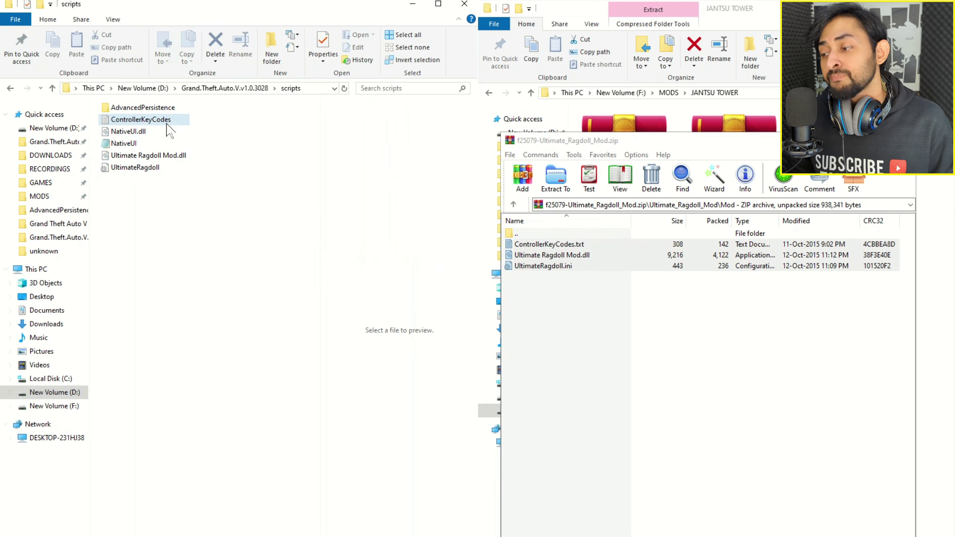
Step: Examine the ragdoll and controller key assignments in the UltimateRagdoll settings file, closing it without edits
{"action": "double_click", "coordinate": [150, 169]}
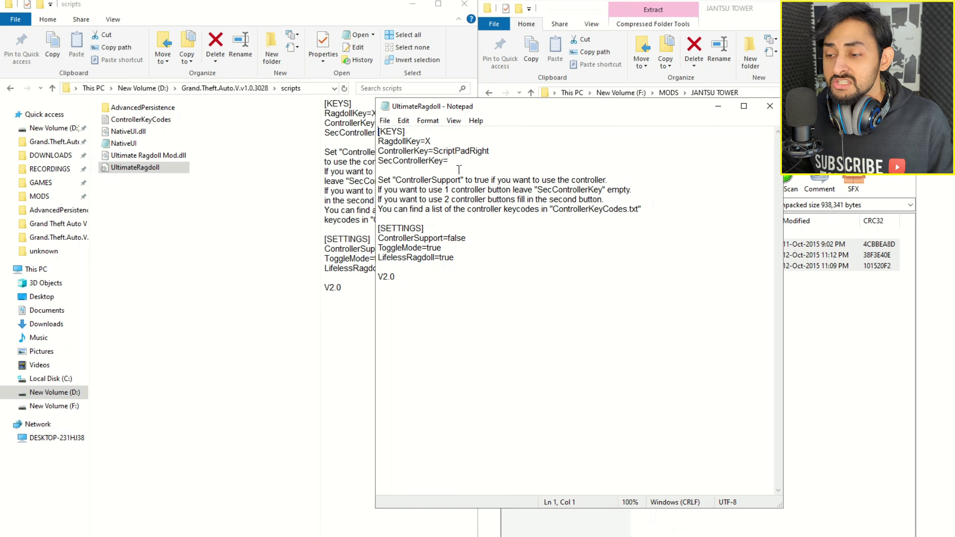
{"action": "left_click", "coordinate": [440, 142]}
{"action": "left_click", "coordinate": [492, 150]}
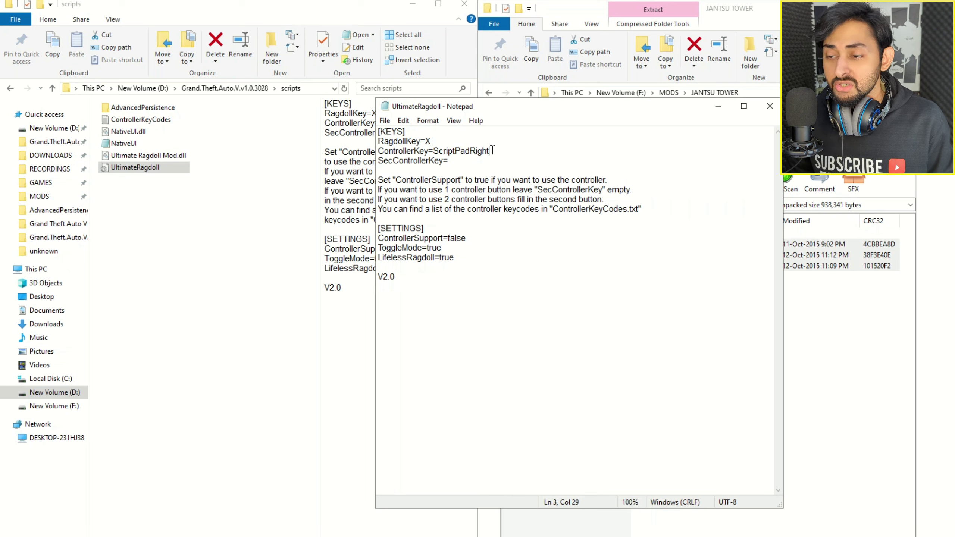
{"action": "left_click", "coordinate": [467, 158]}
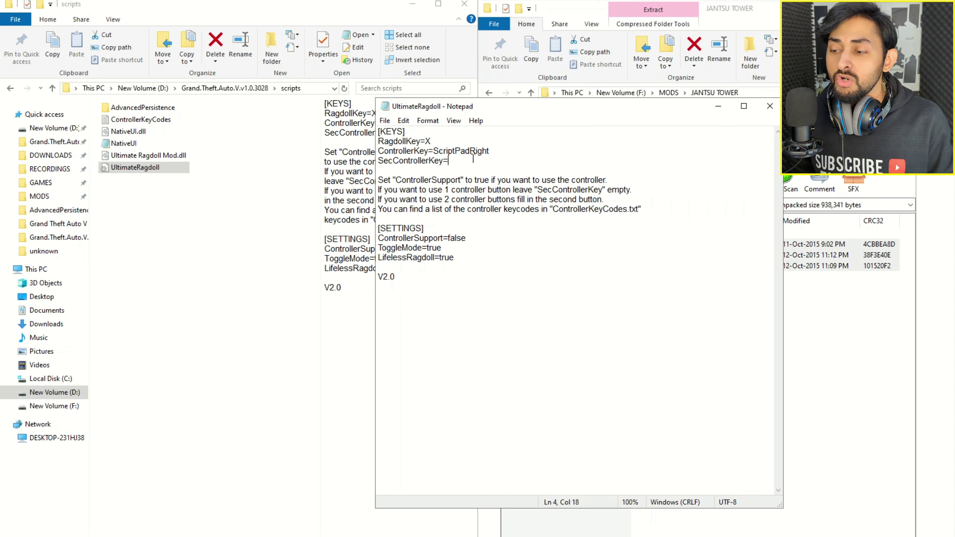
{"action": "left_click", "coordinate": [770, 105]}
{"action": "double_click", "coordinate": [136, 167]}
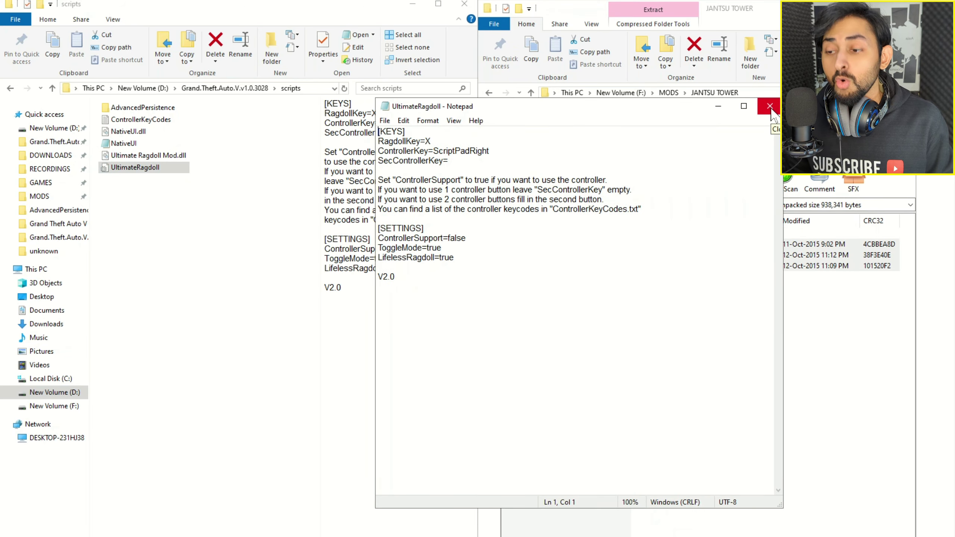
{"action": "left_click", "coordinate": [452, 138]}
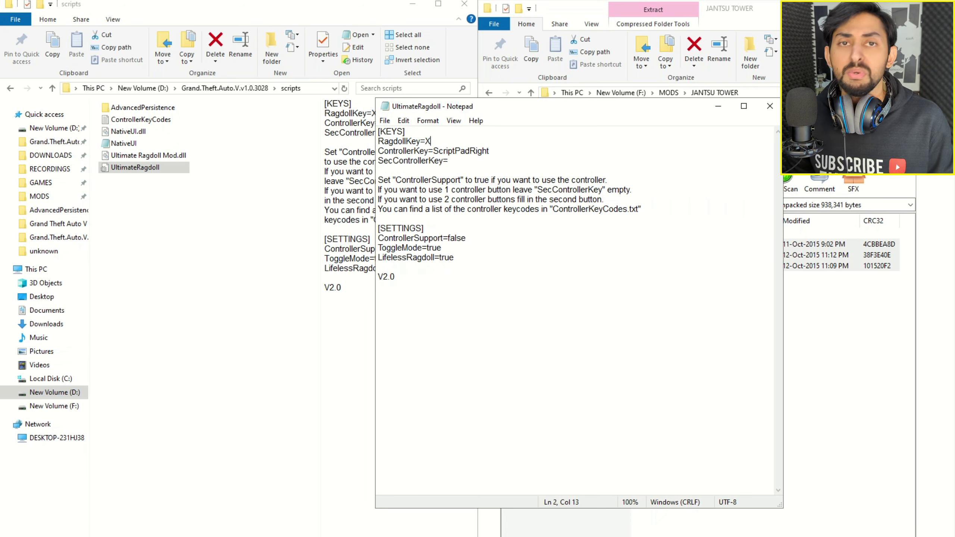
{"action": "left_click", "coordinate": [769, 109]}
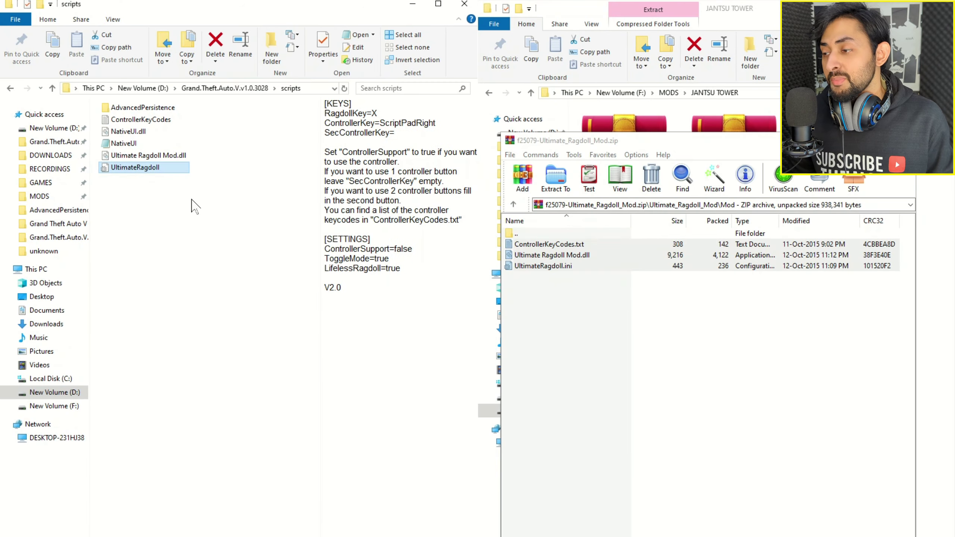
Step: Return to the main game folder, switch to OpenIV, enable edit mode and open the mods folder
{"action": "key", "text": "alt+Left"}
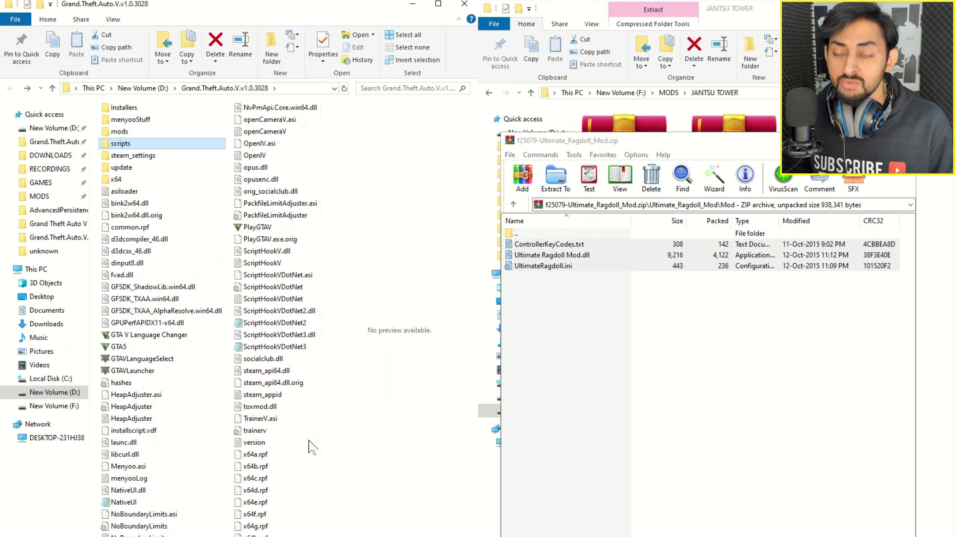
{"action": "left_click", "coordinate": [279, 536]}
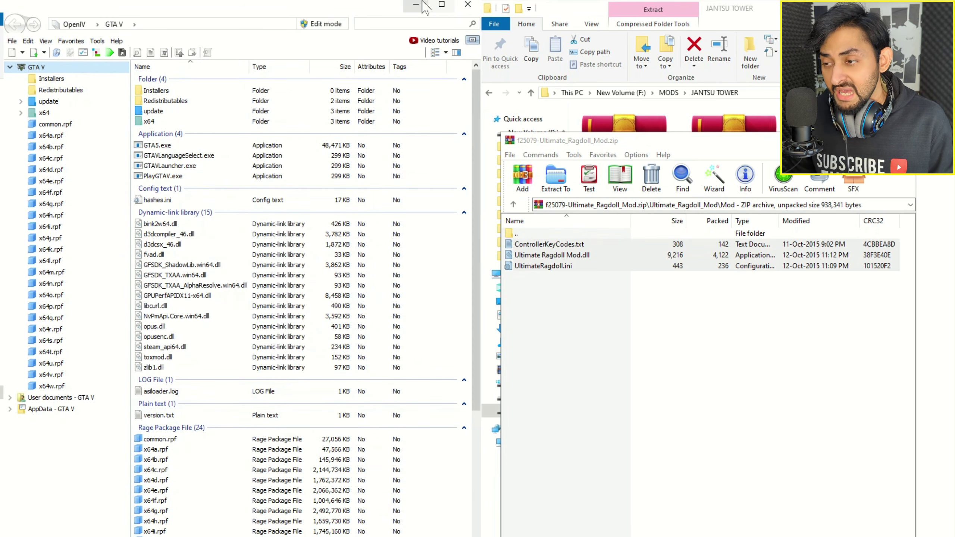
{"action": "left_click", "coordinate": [333, 27]}
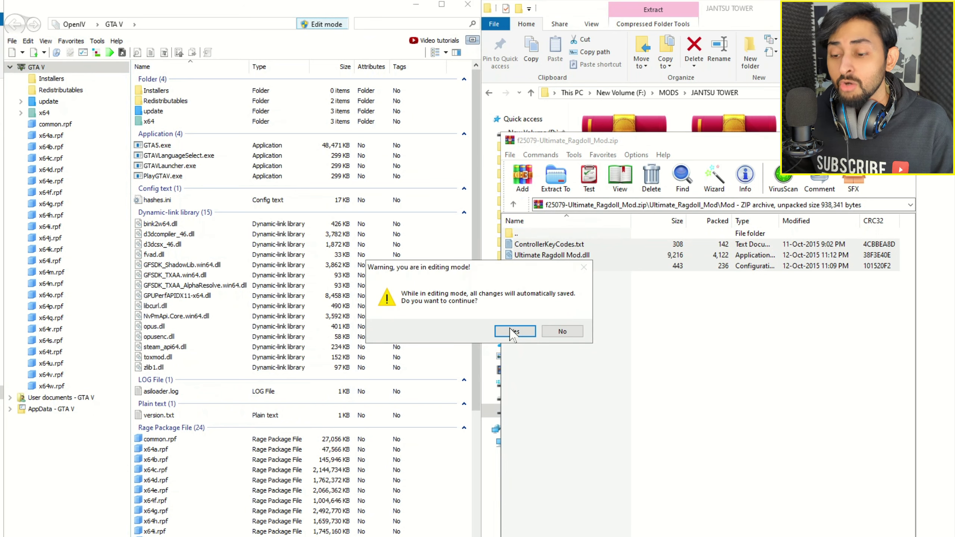
{"action": "left_click", "coordinate": [513, 331]}
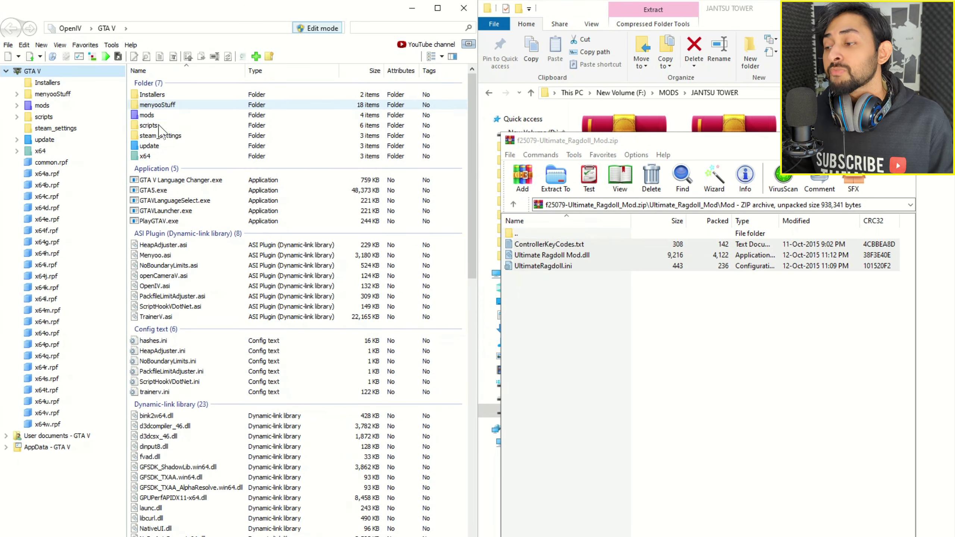
{"action": "double_click", "coordinate": [152, 116]}
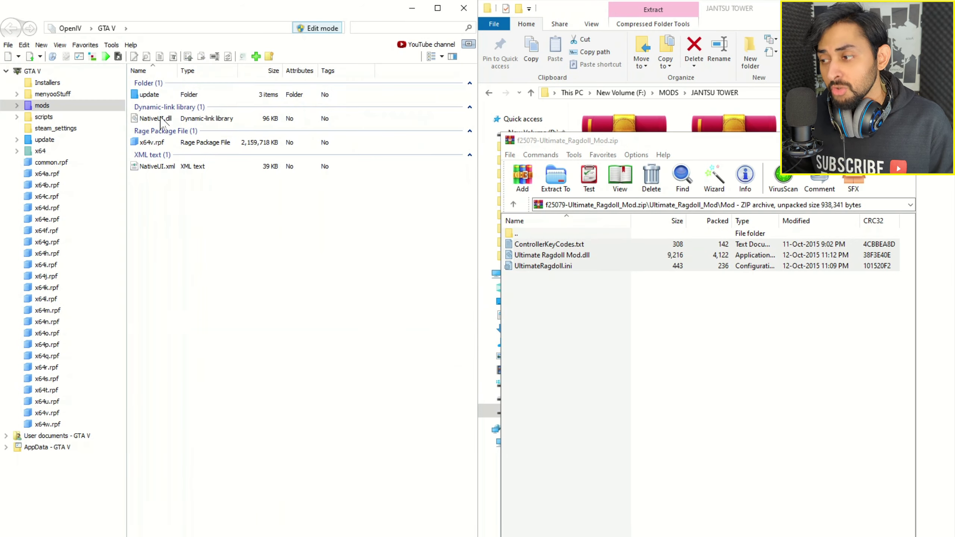
Step: Go into the mods copy of the update folder and open update.rpf\common\data
{"action": "double_click", "coordinate": [160, 94]}
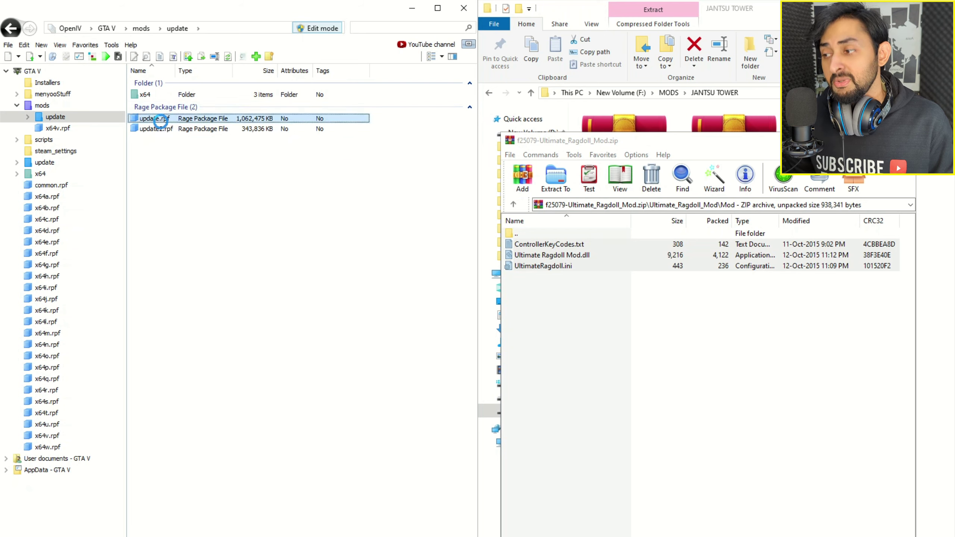
{"action": "double_click", "coordinate": [154, 119]}
{"action": "double_click", "coordinate": [178, 96]}
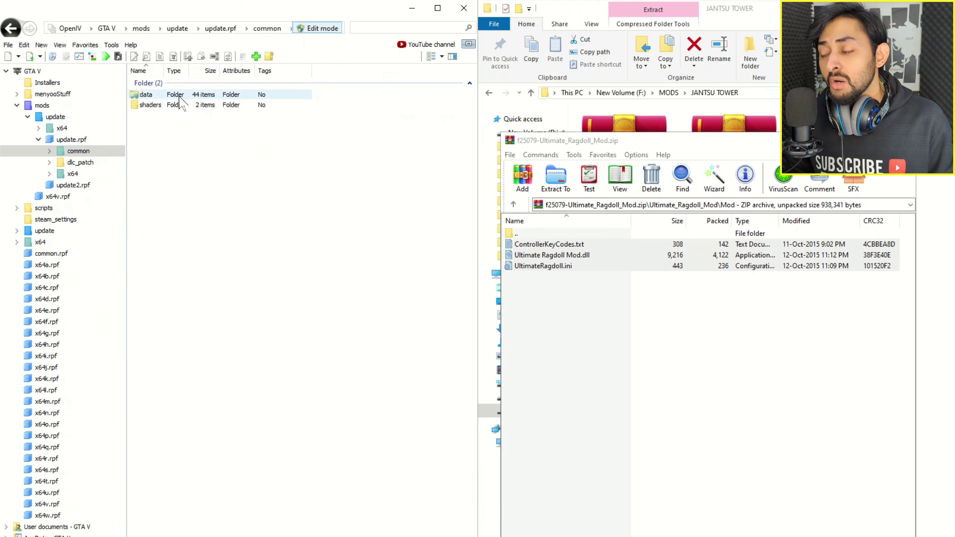
{"action": "double_click", "coordinate": [179, 96]}
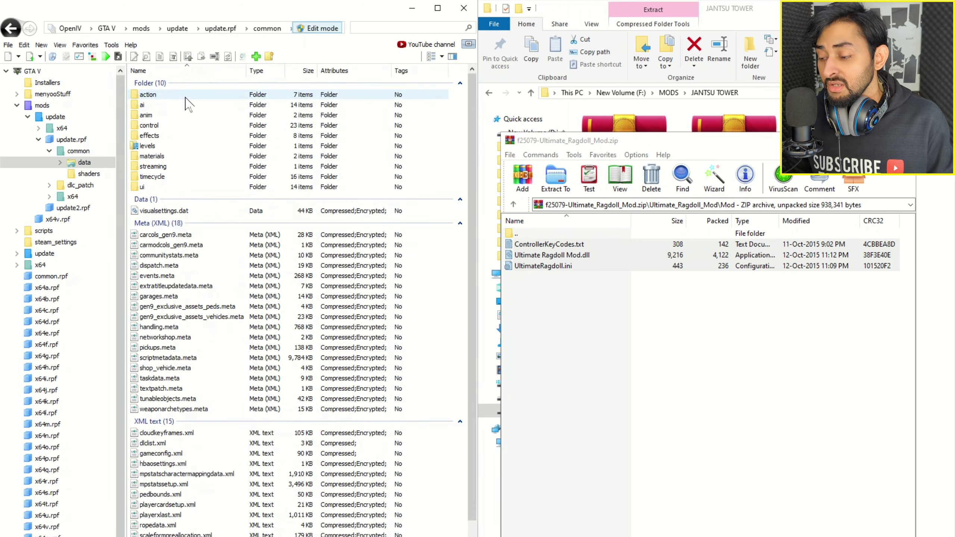
Step: Open dlclist.xml for editing and go to the last dlcpacks entries before the closing Paths tag
{"action": "left_click", "coordinate": [154, 444]}
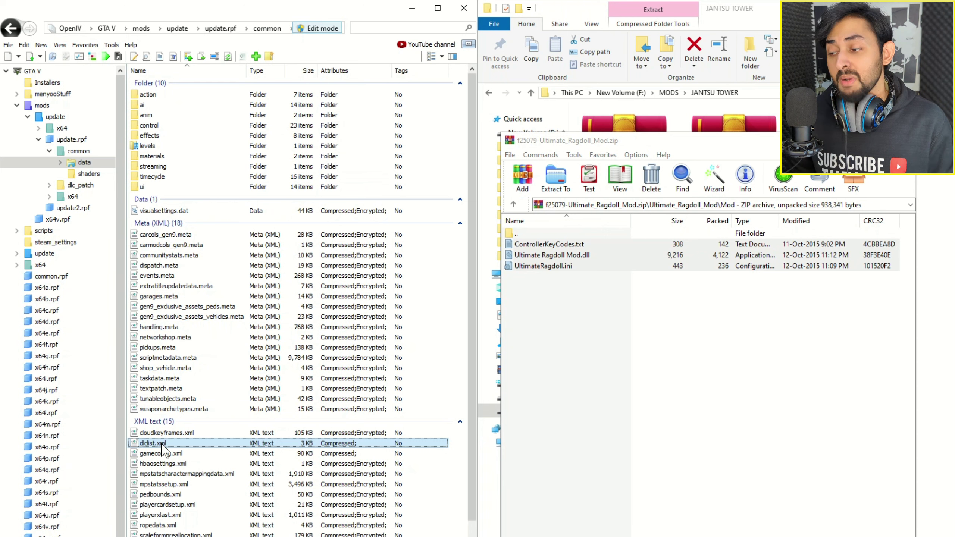
{"action": "right_click", "coordinate": [162, 448]}
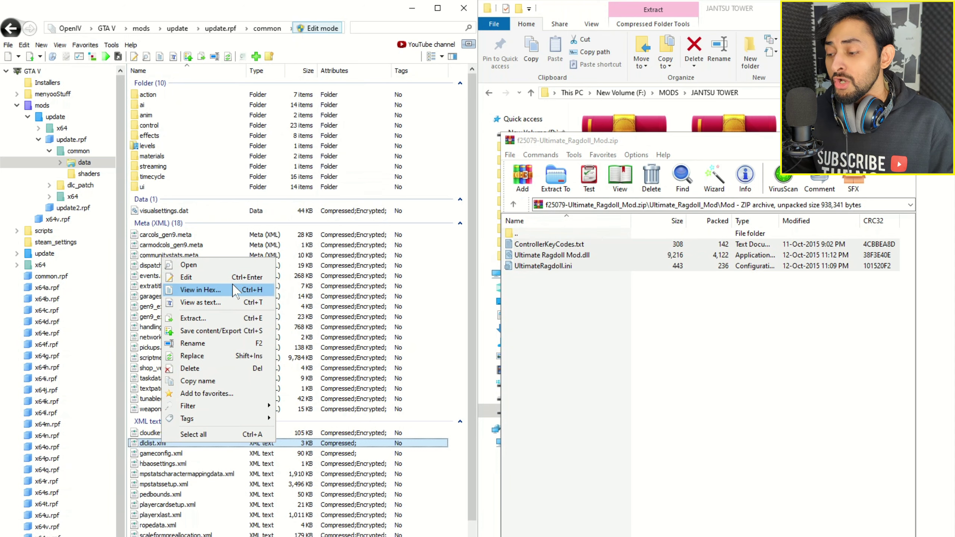
{"action": "right_click", "coordinate": [148, 446]}
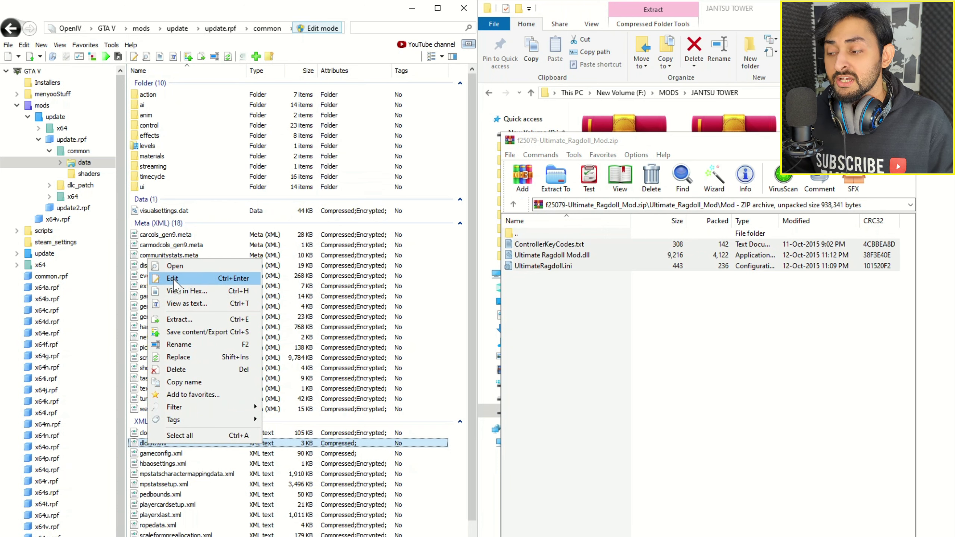
{"action": "left_click", "coordinate": [200, 279]}
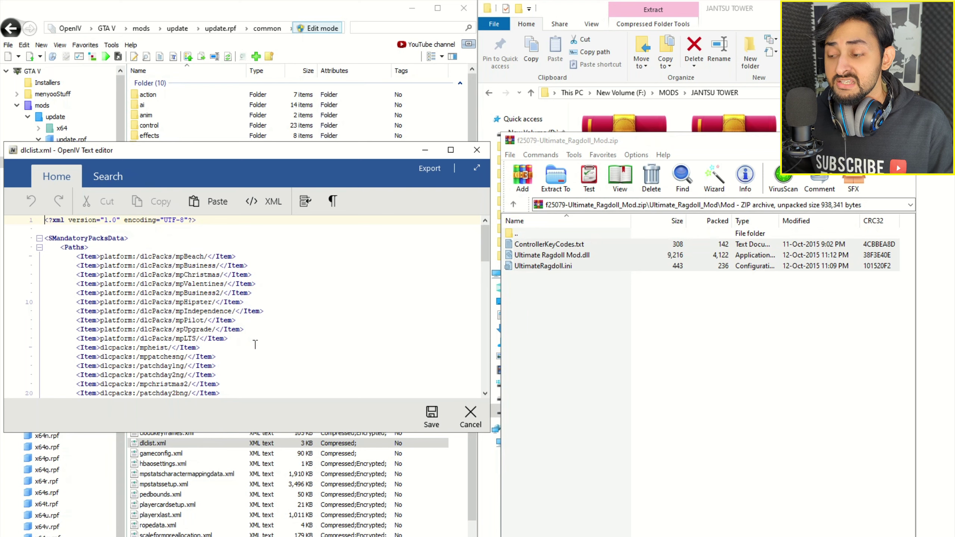
{"action": "scroll", "coordinate": [255, 345], "scroll_direction": "down", "scroll_amount": 17}
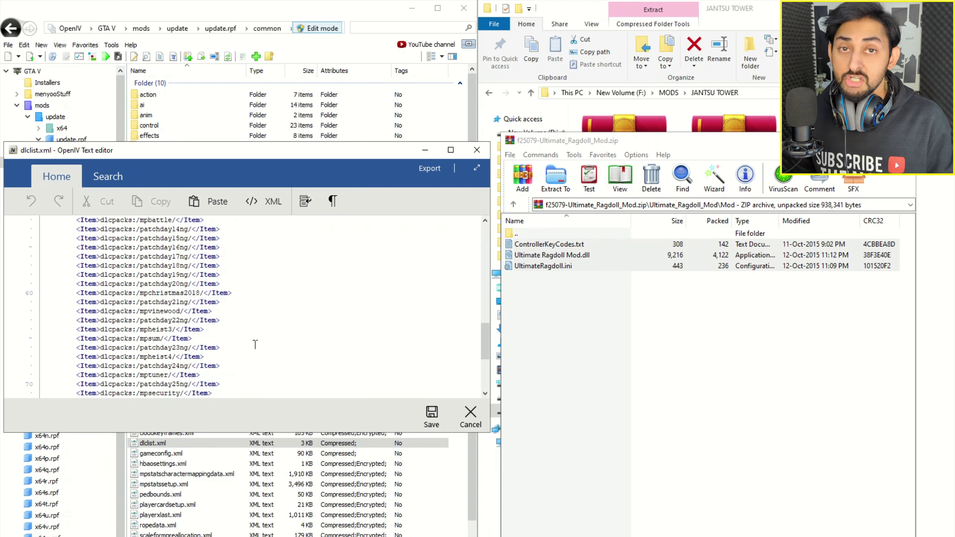
{"action": "scroll", "coordinate": [255, 344], "scroll_direction": "down", "scroll_amount": 3}
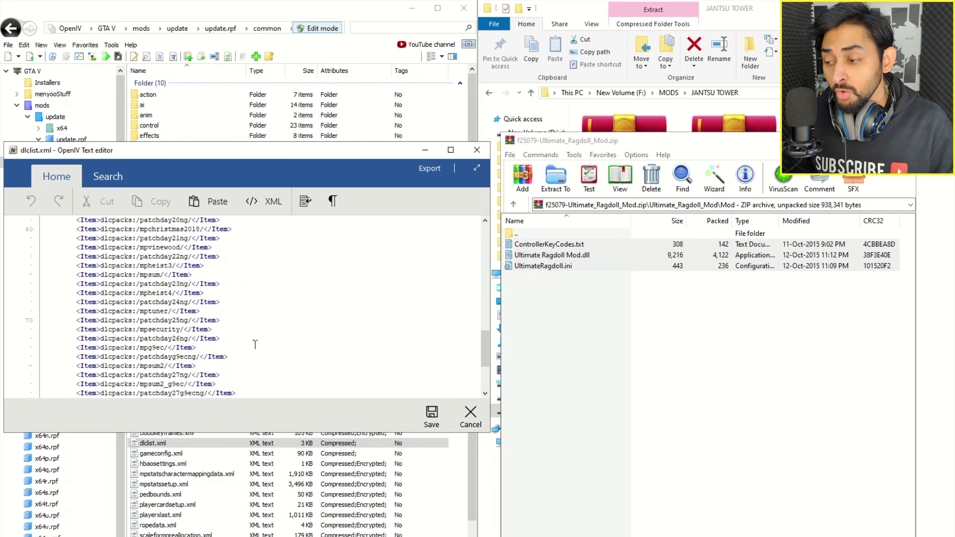
{"action": "scroll", "coordinate": [255, 344], "scroll_direction": "down", "scroll_amount": 4}
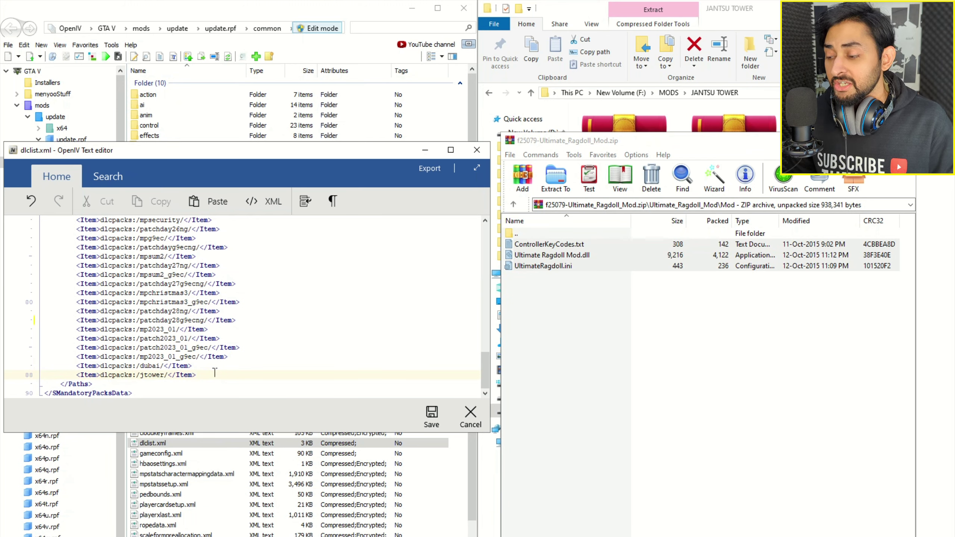
Step: Delete the dlcpacks:/jtower/ entry together with its empty line, leaving dlcpacks:/dubai/ as the last item
{"action": "left_click_drag", "start_coordinate": [215, 372], "coordinate": [77, 374]}
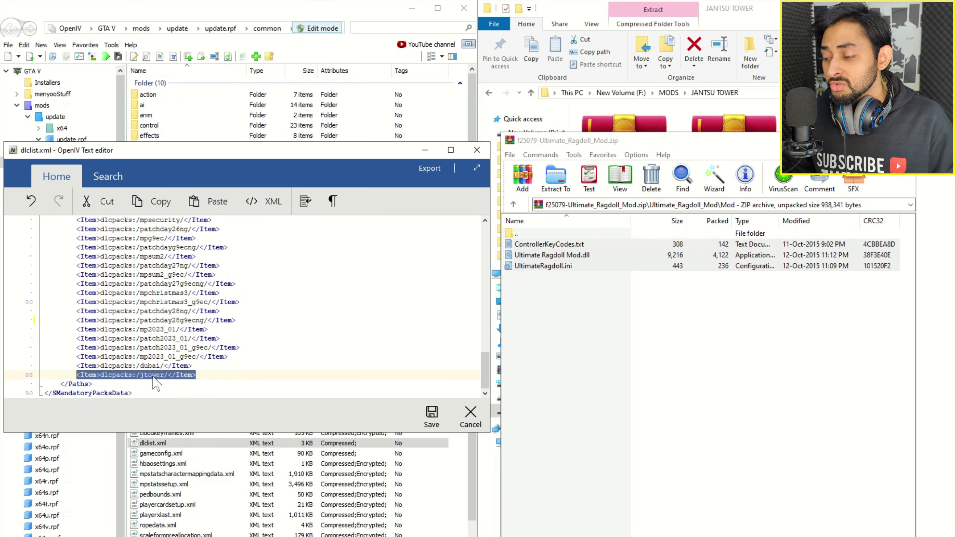
{"action": "key", "text": "BackSpace"}
{"action": "key", "text": "BackSpace"}
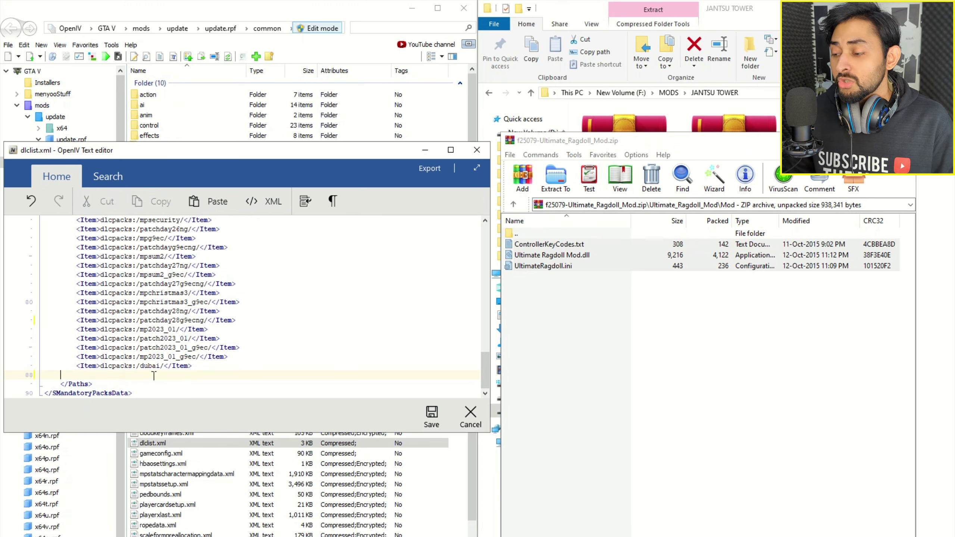
{"action": "key", "text": "BackSpace"}
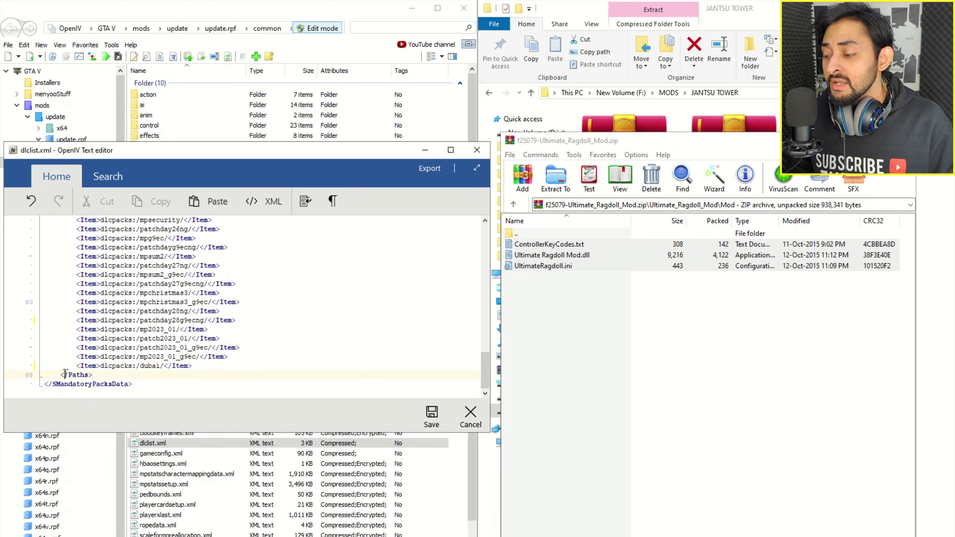
{"action": "left_click", "coordinate": [203, 357]}
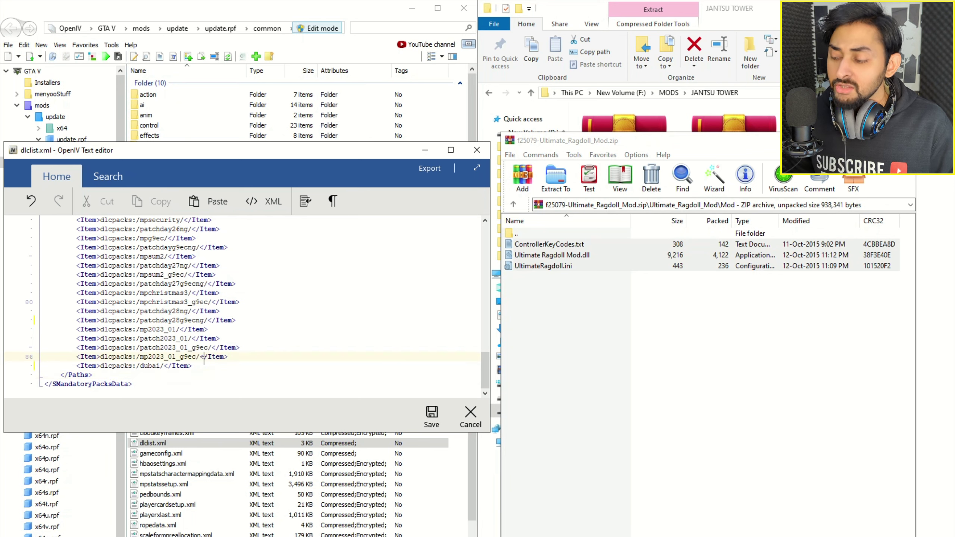
{"action": "double_click", "coordinate": [149, 365]}
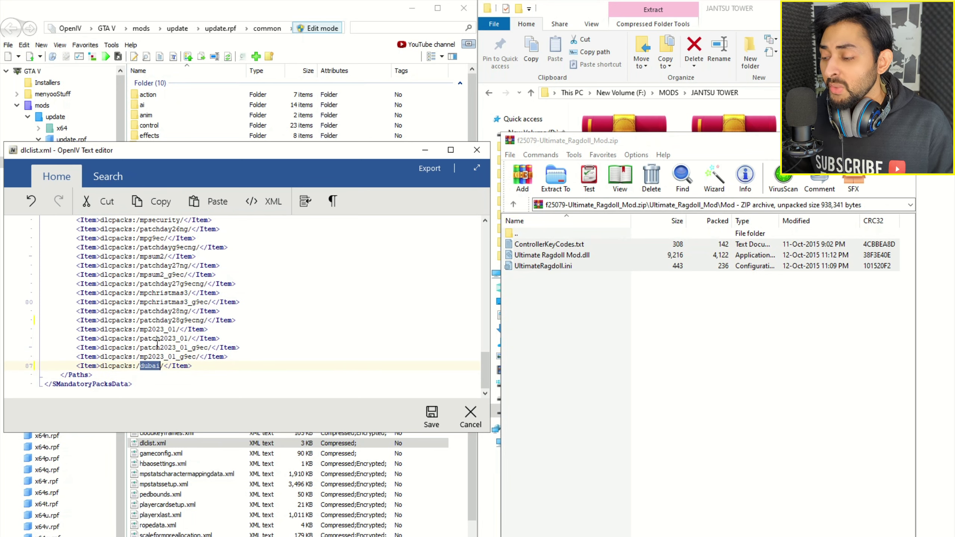
{"action": "double_click", "coordinate": [147, 356]}
{"action": "double_click", "coordinate": [152, 348]}
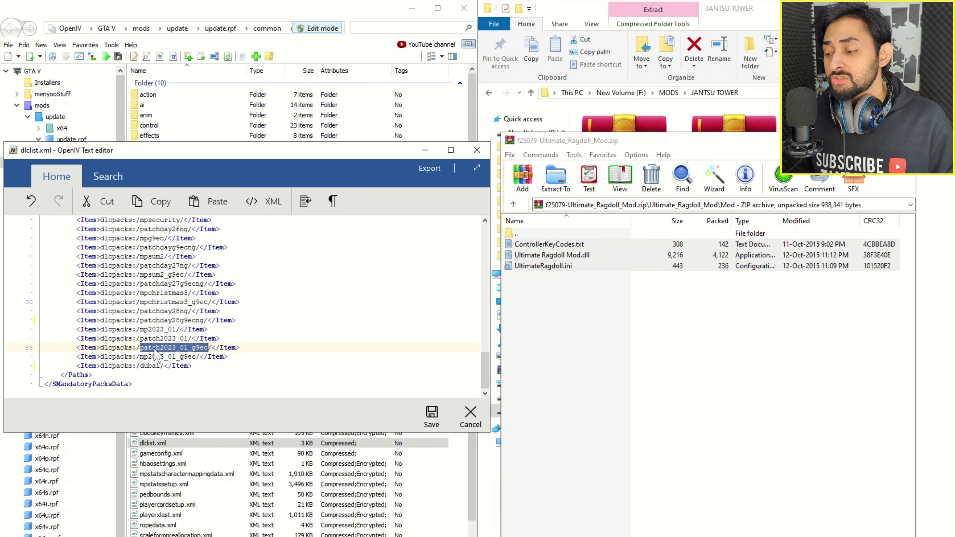
{"action": "double_click", "coordinate": [164, 320]}
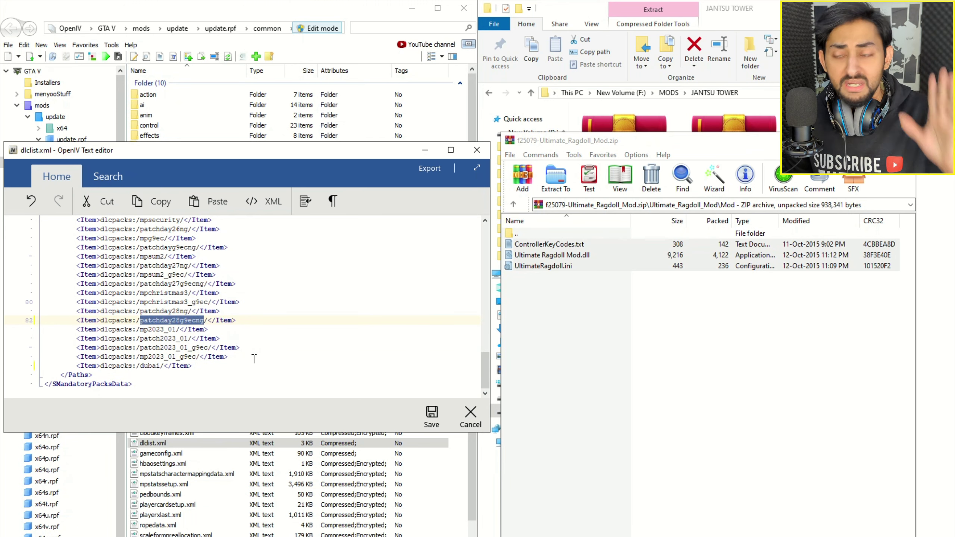
{"action": "left_click", "coordinate": [225, 357]}
Step: Copy the dlcpacks:/dubai/ item line and paste it on a new line directly beneath the original
{"action": "left_click_drag", "start_coordinate": [217, 365], "coordinate": [73, 367]}
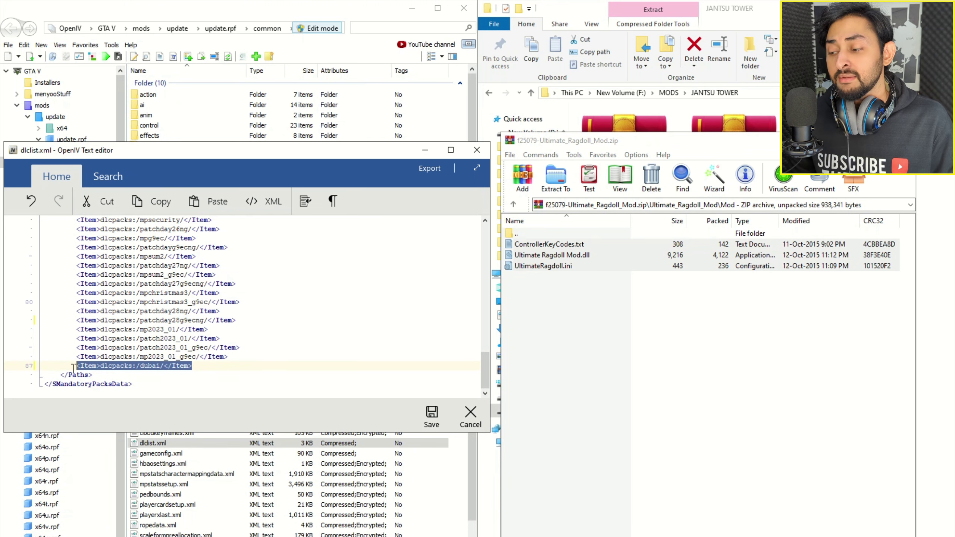
{"action": "right_click", "coordinate": [175, 371]}
{"action": "left_click", "coordinate": [196, 390]}
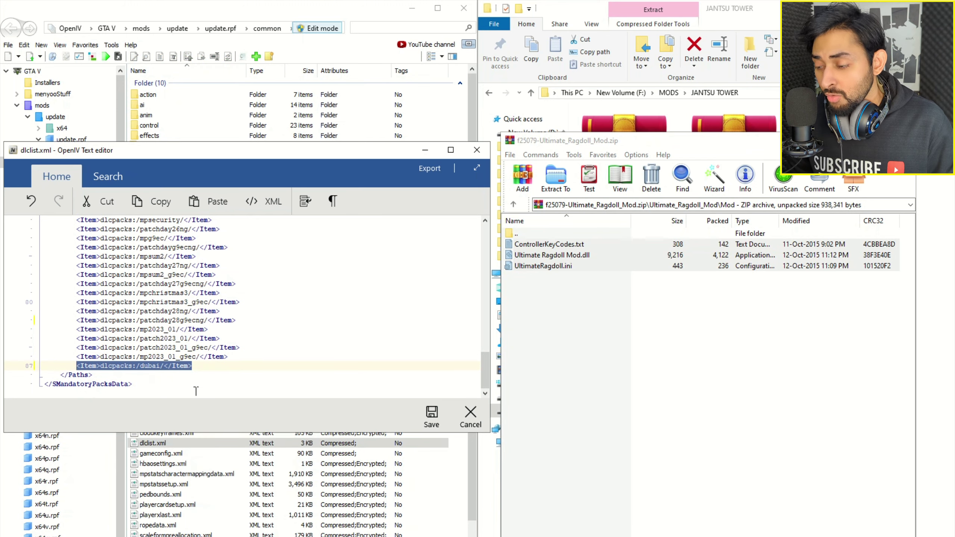
{"action": "left_click", "coordinate": [211, 369]}
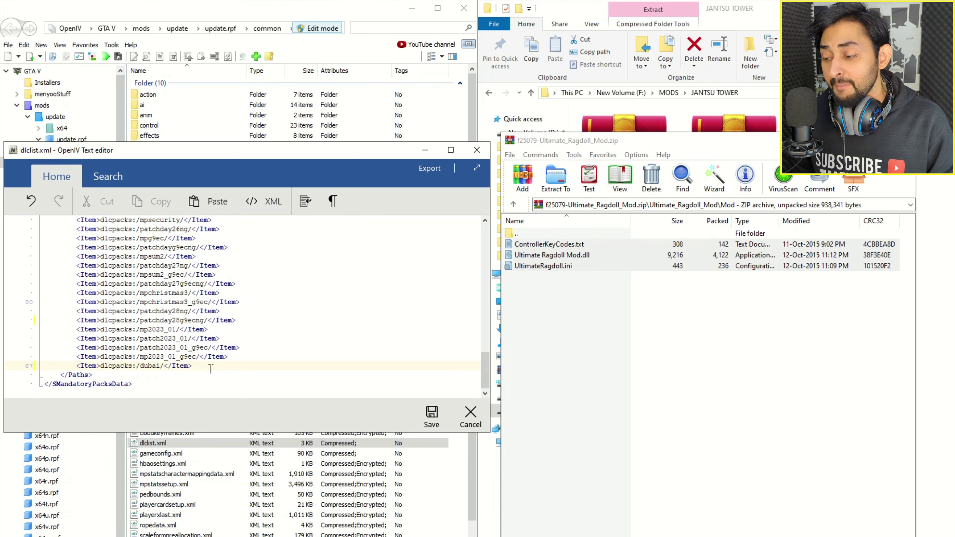
{"action": "key", "text": "Return"}
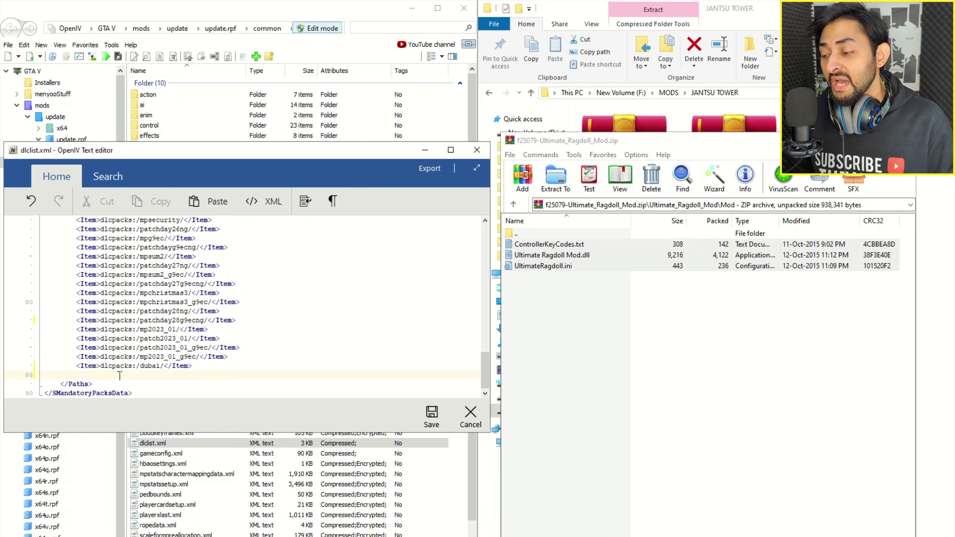
{"action": "right_click", "coordinate": [106, 374]}
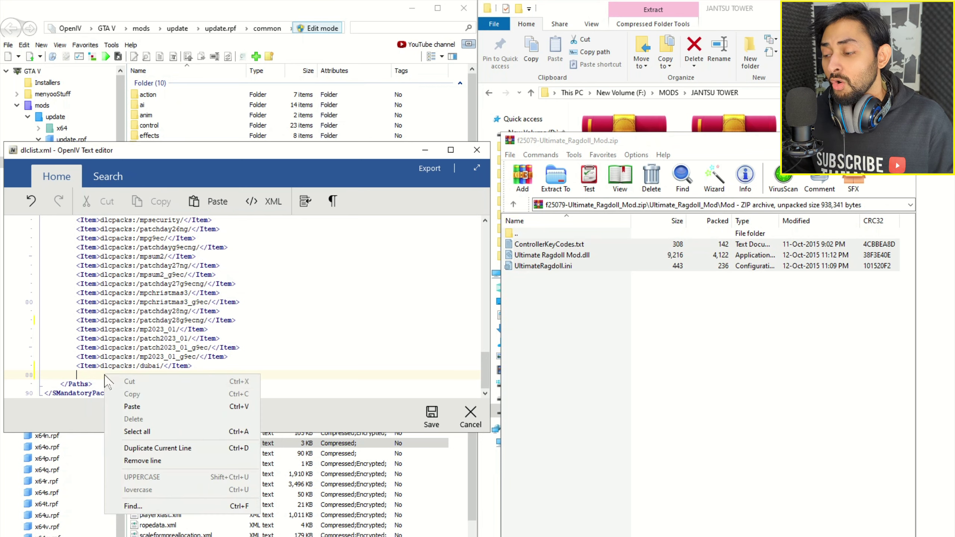
{"action": "left_click", "coordinate": [144, 417]}
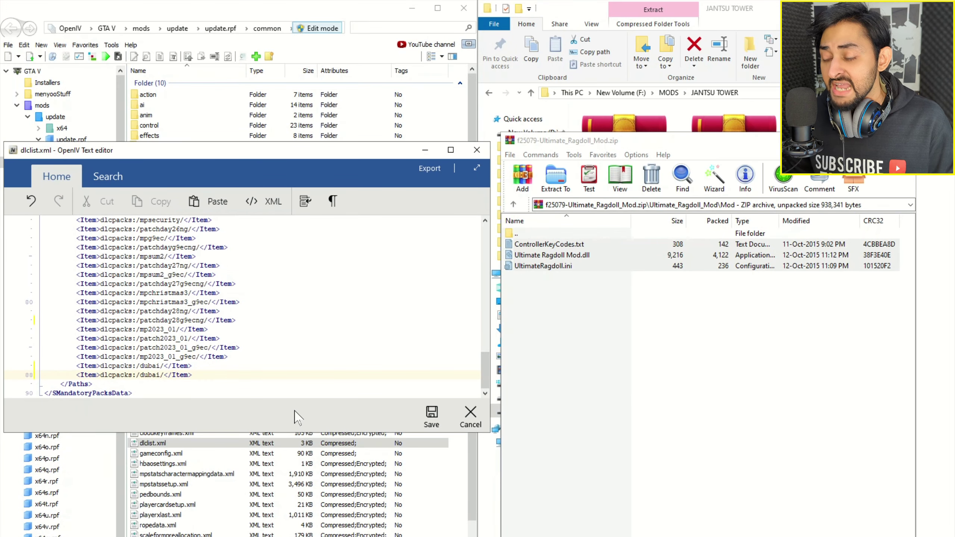
Step: Replace dubai with jtower in the pasted line so that it reads <Item>dlcpacks:/jtower/</Item>
{"action": "key", "text": "BackSpace"}
{"action": "key", "text": "BackSpace"}
{"action": "key", "text": "BackSpace"}
{"action": "key", "text": "BackSpace"}
{"action": "key", "text": "BackSpace"}
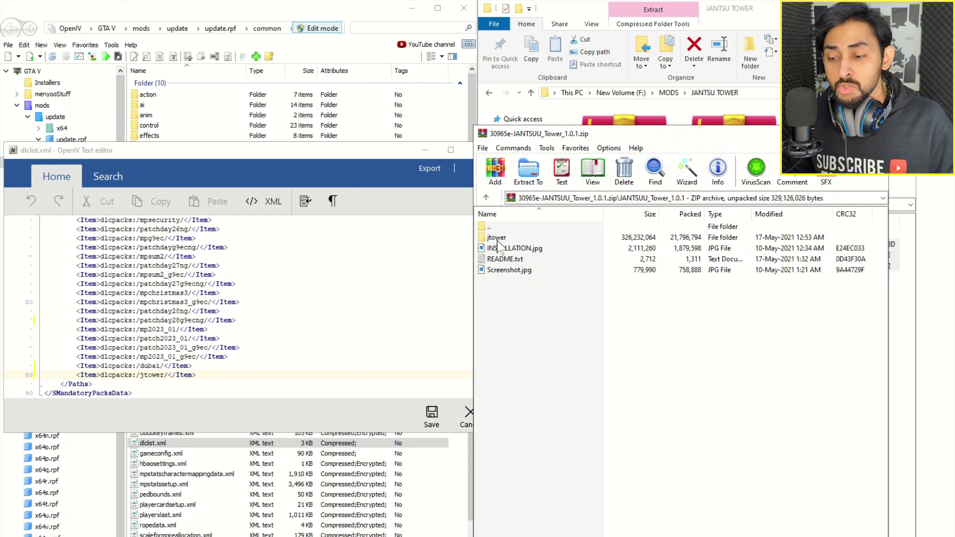
Step: Compare the new entry with the jtower folder name in the JANTSUU_Tower_1.0.1 archive and save dlclist.xml
{"action": "left_click", "coordinate": [498, 240]}
{"action": "left_click", "coordinate": [498, 238]}
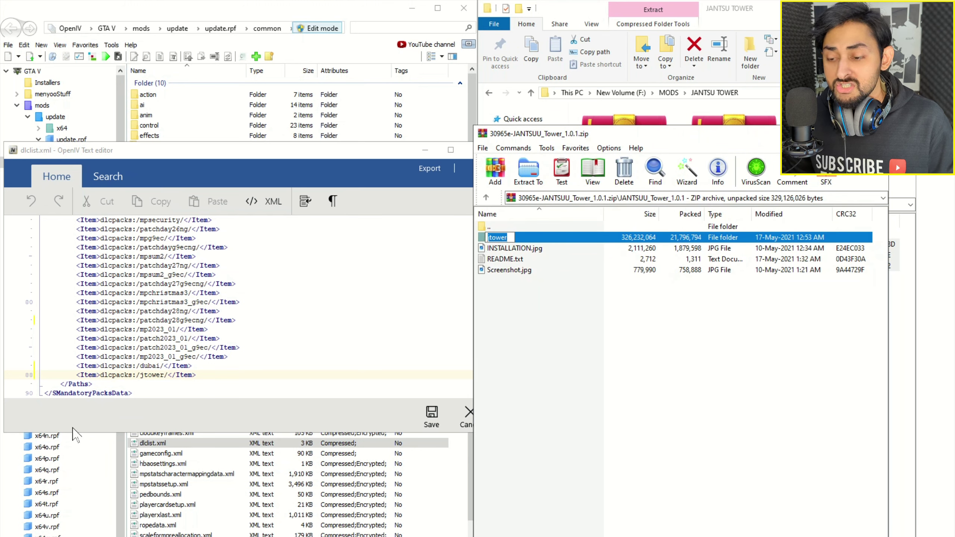
{"action": "left_click", "coordinate": [187, 374]}
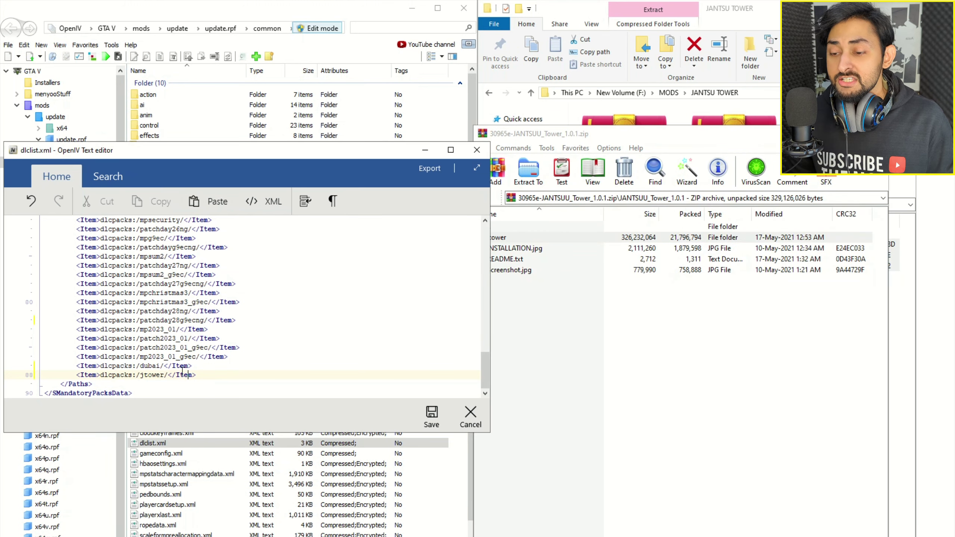
{"action": "left_click", "coordinate": [507, 238]}
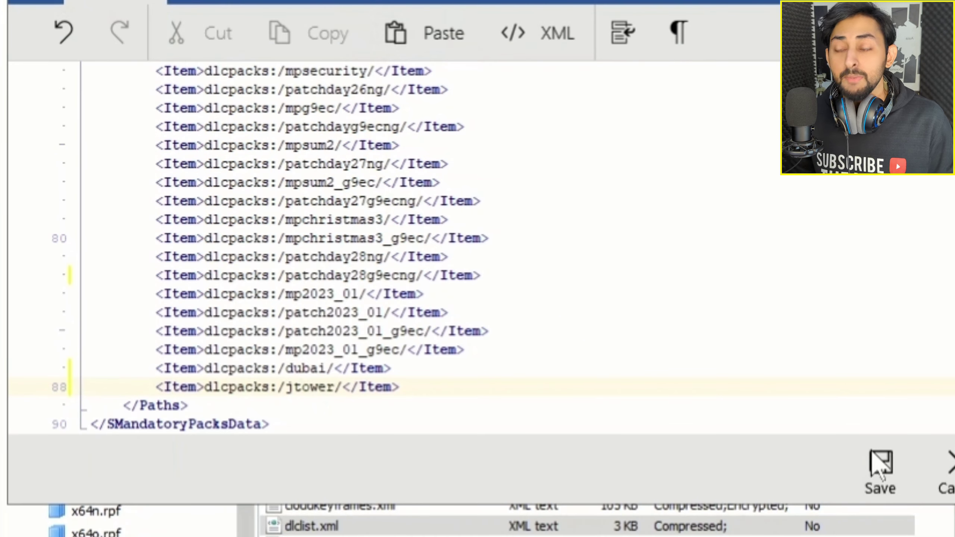
{"action": "left_click", "coordinate": [881, 471]}
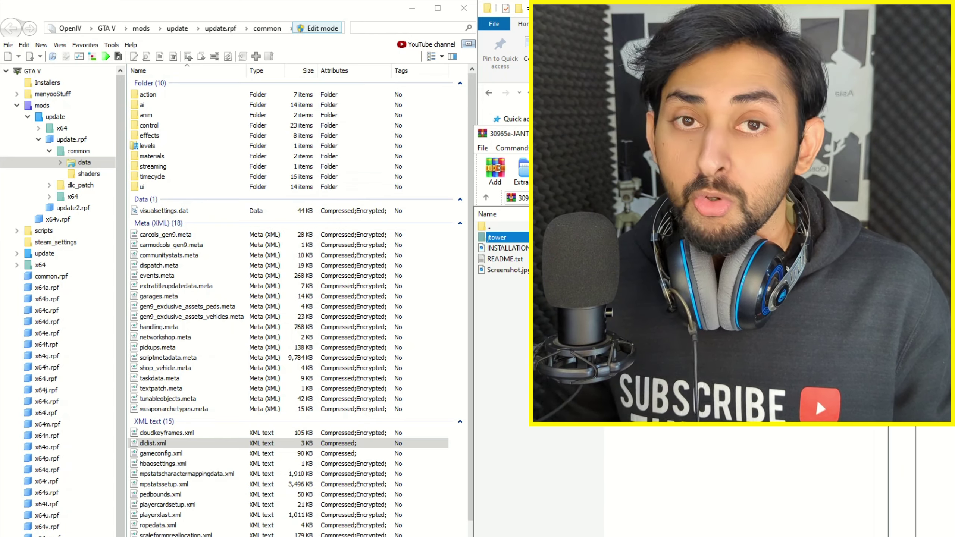
Step: Switch to the Grand.Theft.Auto.V.v1.0.3028 folder in File Explorer and launch the game
{"action": "left_click", "coordinate": [401, 536]}
{"action": "left_click", "coordinate": [435, 519]}
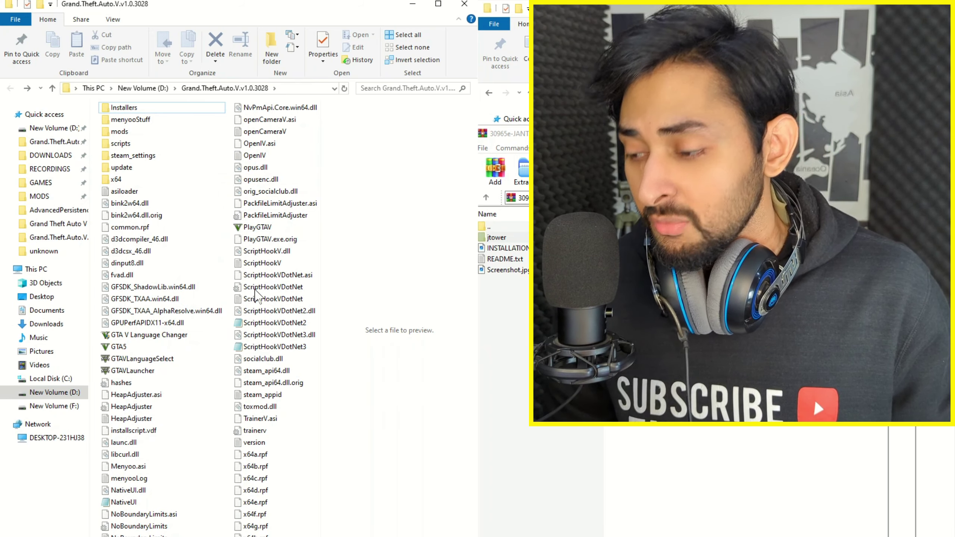
{"action": "mouse_move", "coordinate": [144, 352]}
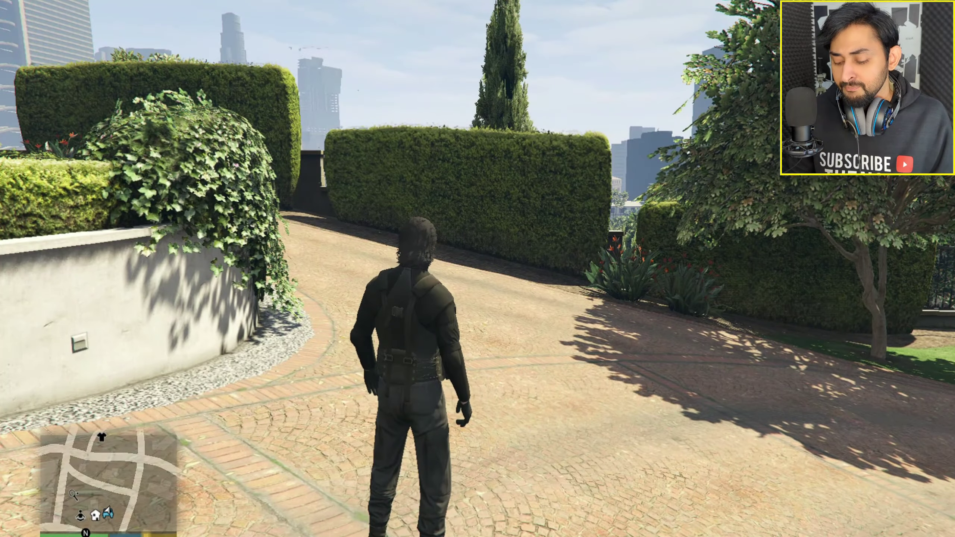
Step: Enter Menyoo's Spooner mode and carry the character up onto the tower's platform at the entrance of the water slides
{"action": "key", "text": "F5"}
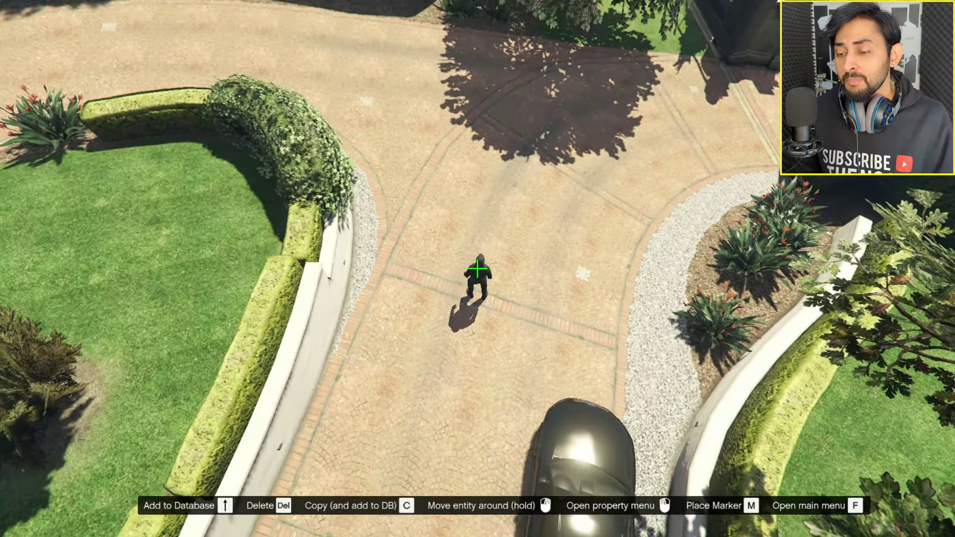
{"action": "left_click_drag", "start_coordinate": [478, 269], "coordinate": [478, 268]}
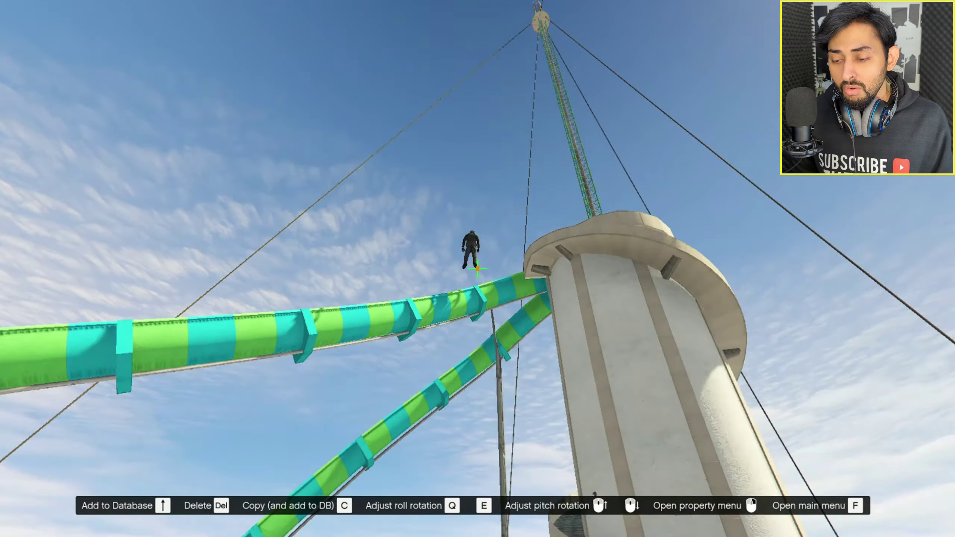
{"action": "left_click_drag", "start_coordinate": [477, 268], "coordinate": [477, 268]}
{"action": "key", "text": "w"}
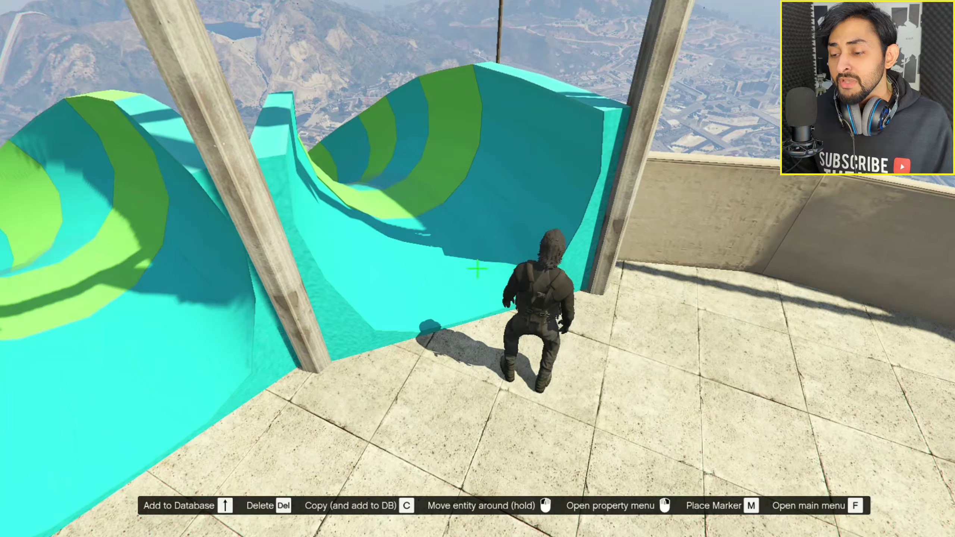
Step: Open the Menyoo main menu with the camera above the tower's rooftop pool
{"action": "key", "text": "w"}
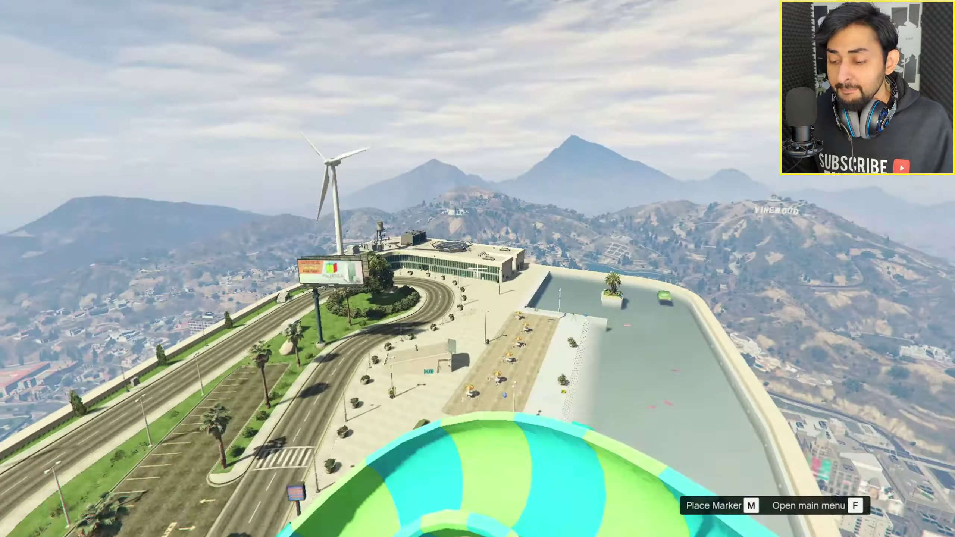
{"action": "key", "text": "w"}
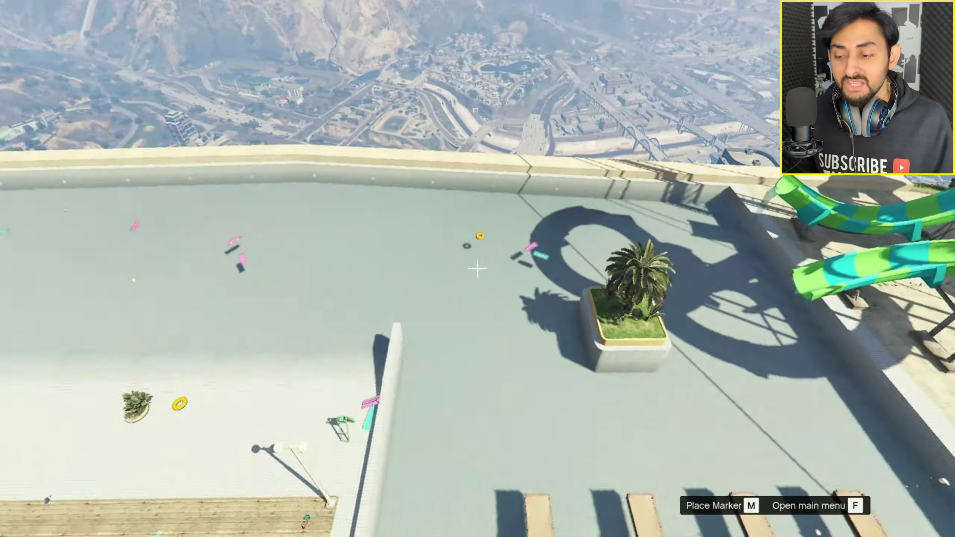
{"action": "key", "text": "d"}
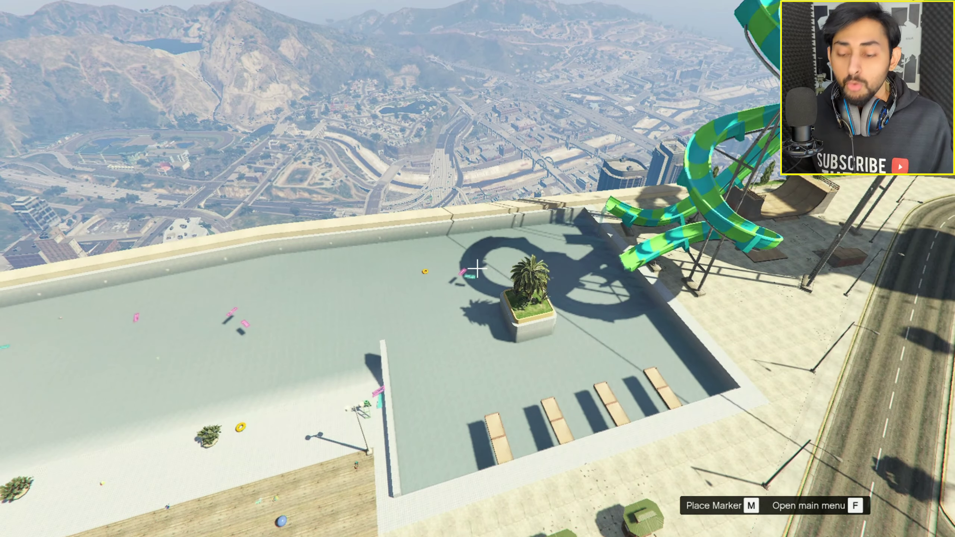
{"action": "key", "text": "s"}
{"action": "key", "text": "f"}
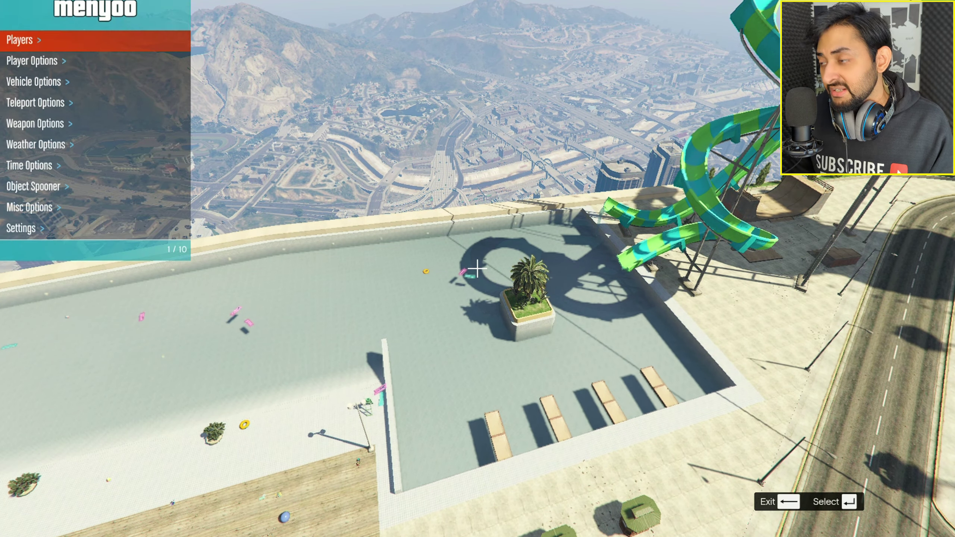